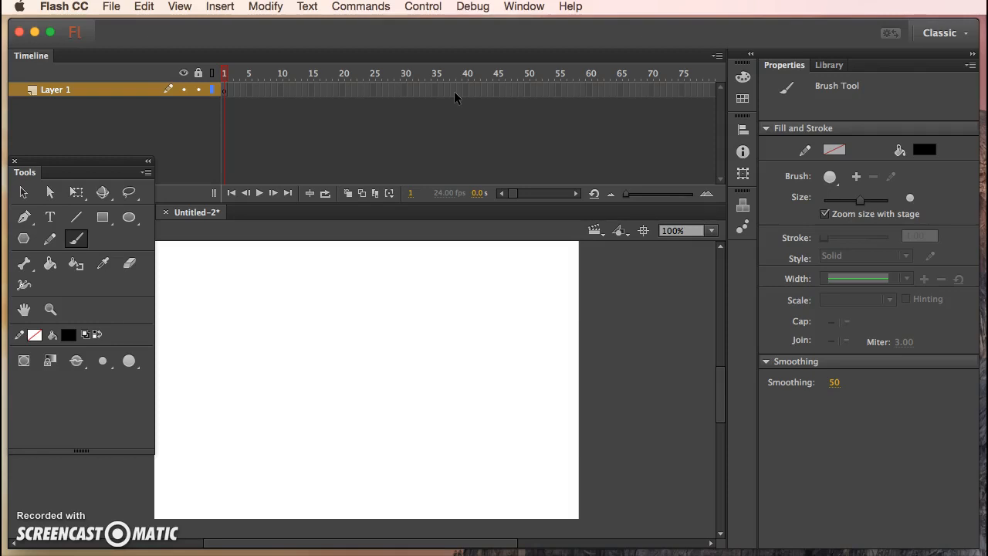
left_click(453, 109)
left_click(454, 123)
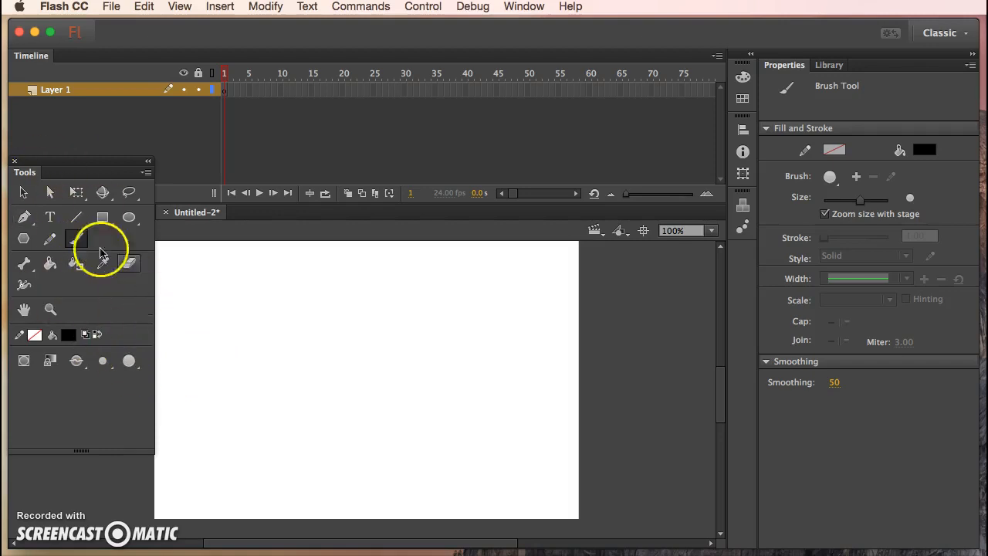
- Set up the Brush tool with a medium brush size, a round brush shape and no stroke color
left_click(109, 363)
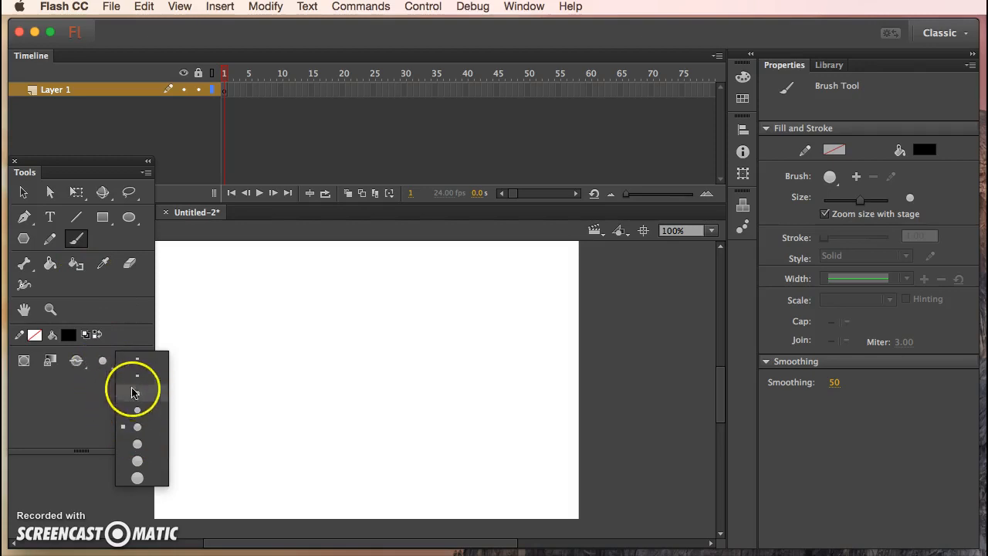
left_click(136, 426)
left_click(129, 360)
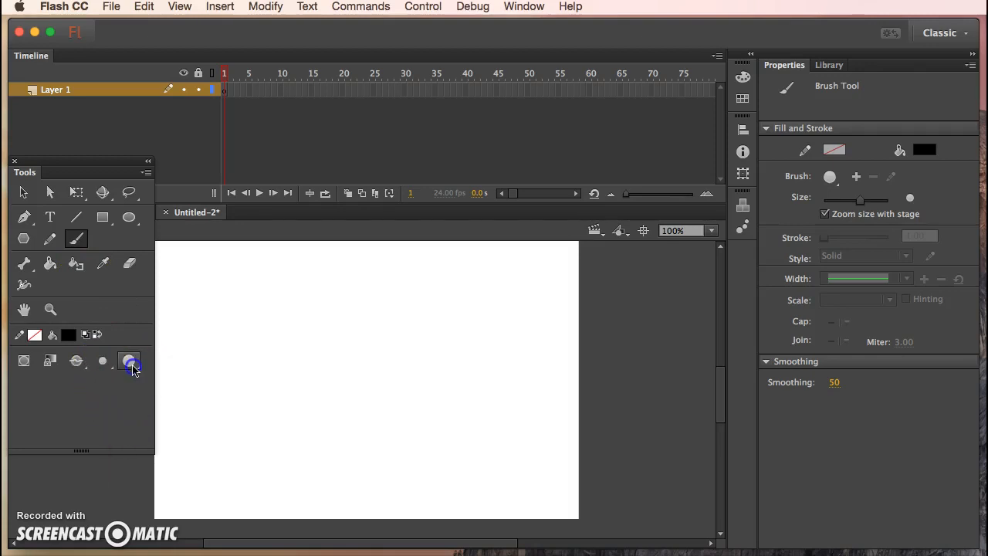
left_click(161, 359)
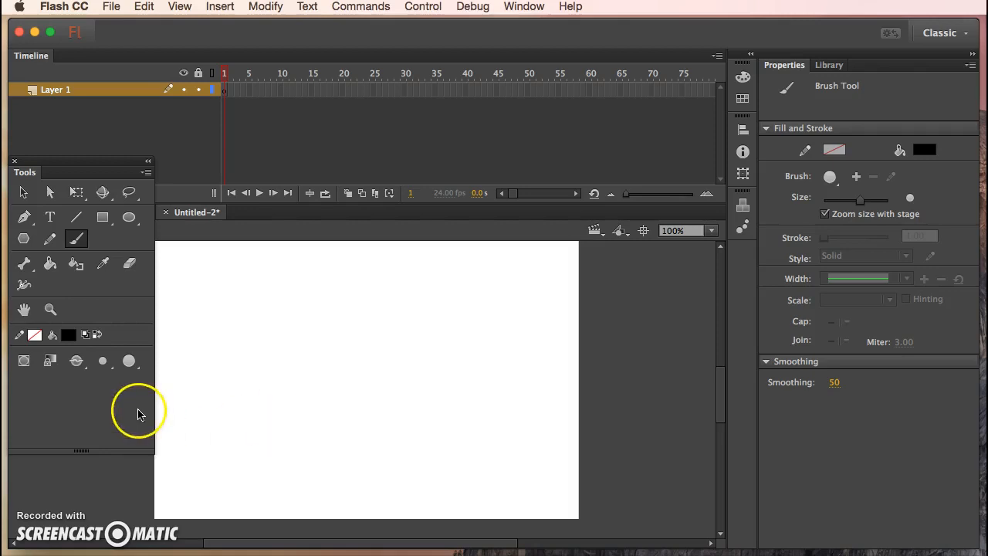
left_click(34, 334)
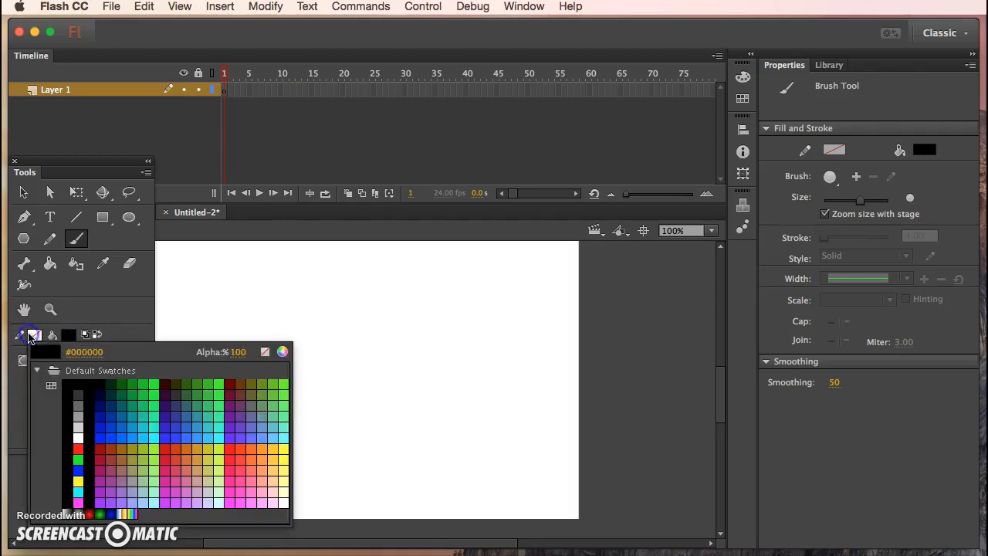
left_click(265, 351)
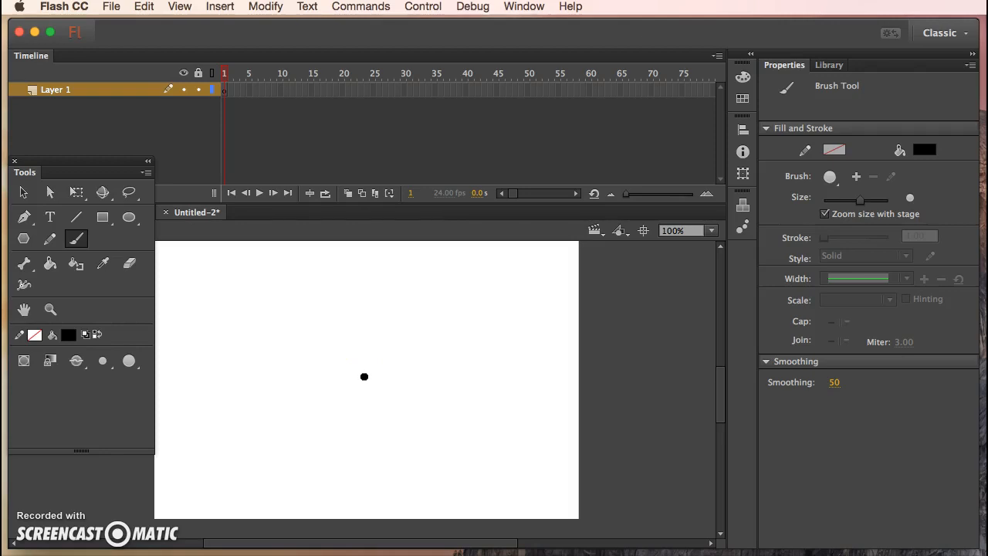
- Paint a stick figure's round head, eyes, nose, mouth and vertical body line in frame 1 with the black brush
mouse_move(355, 279)
left_mouse_down()
mouse_move(327, 304)
mouse_move(335, 328)
mouse_move(357, 338)
mouse_move(385, 334)
mouse_move(392, 313)
mouse_move(384, 290)
mouse_move(352, 278)
left_mouse_up()
left_click(348, 303)
left_click(370, 304)
left_click(357, 316)
left_click(357, 324)
mouse_move(358, 325)
left_mouse_down()
mouse_move(378, 326)
mouse_move(360, 364)
mouse_move(363, 424)
left_mouse_up()
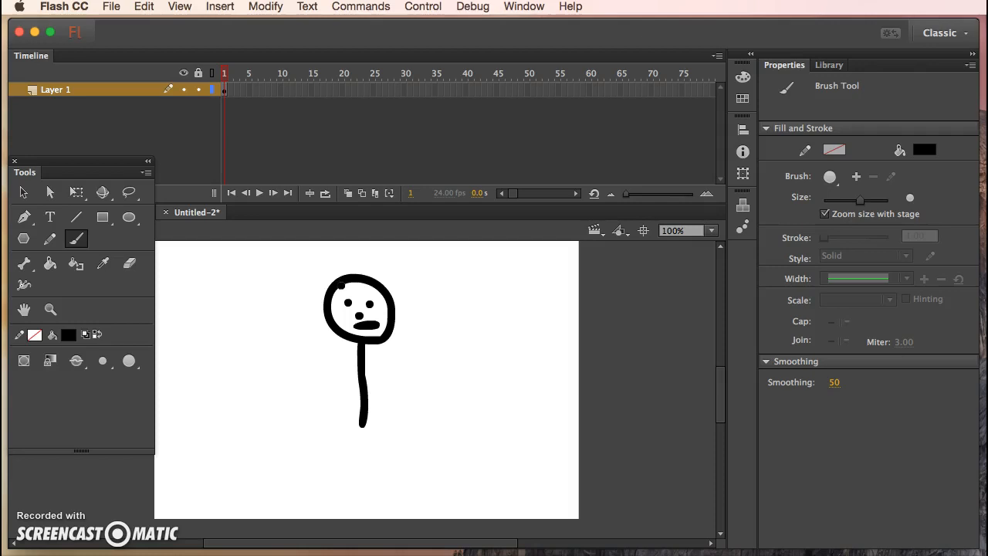
left_click(351, 284)
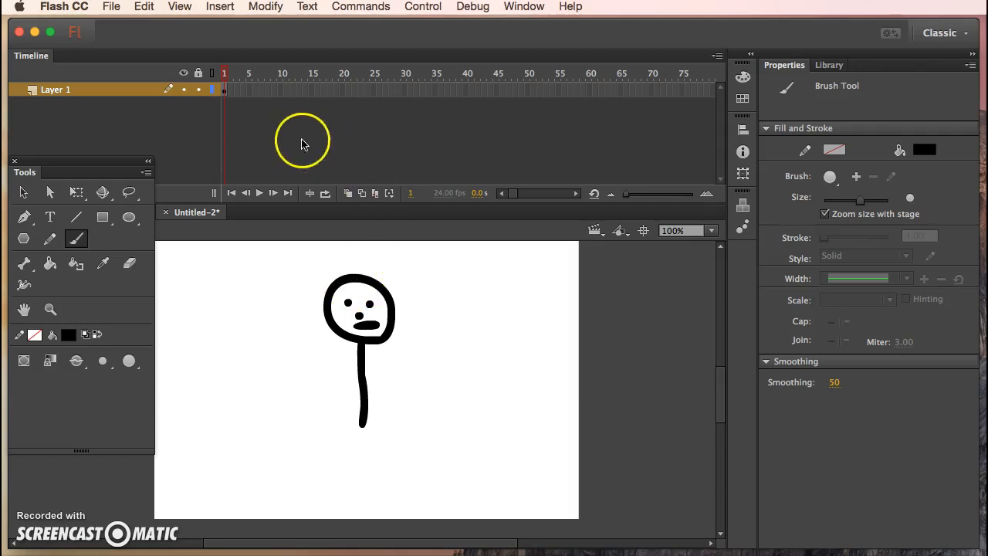
- Insert keyframes at frames 5, 10 and 15 of Layer 1
left_click(249, 91)
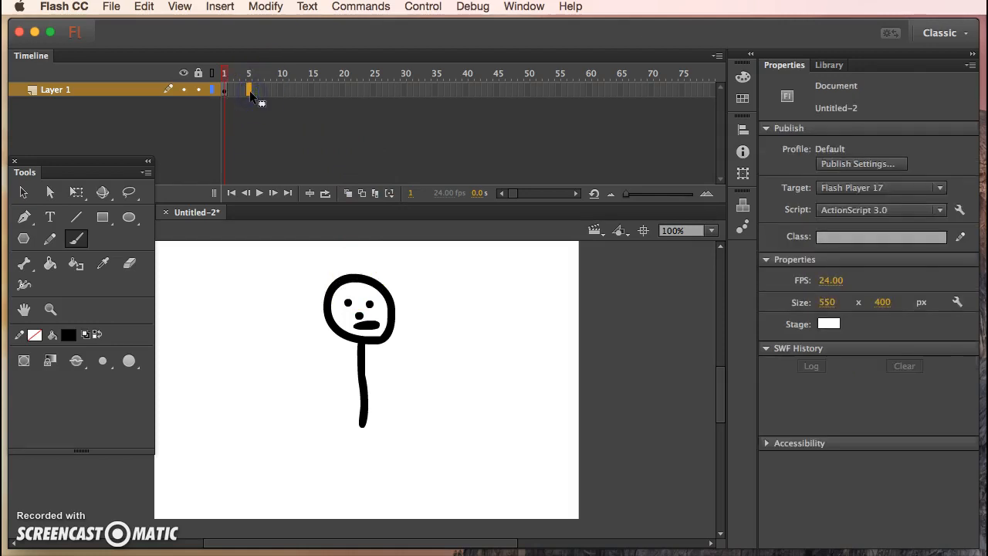
right_click(249, 90)
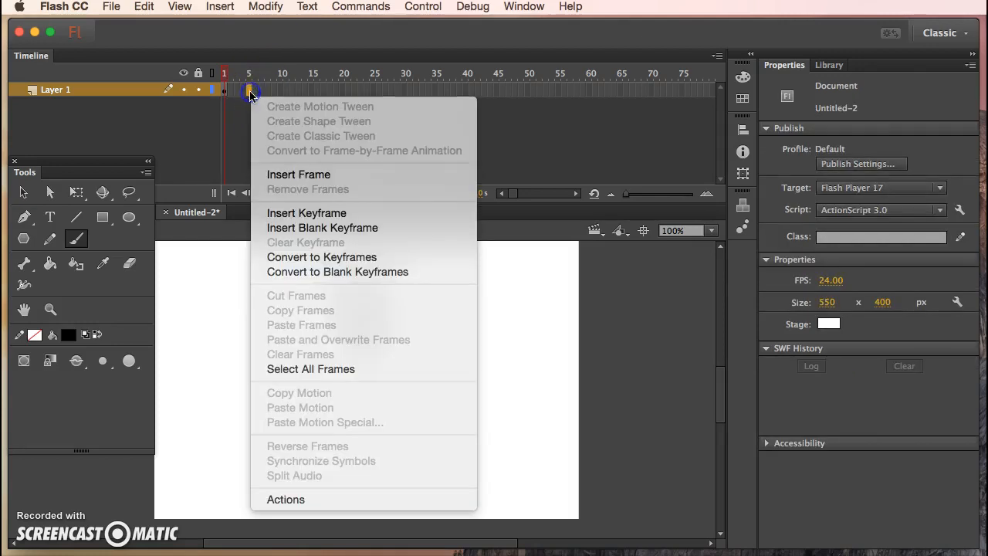
left_click(313, 215)
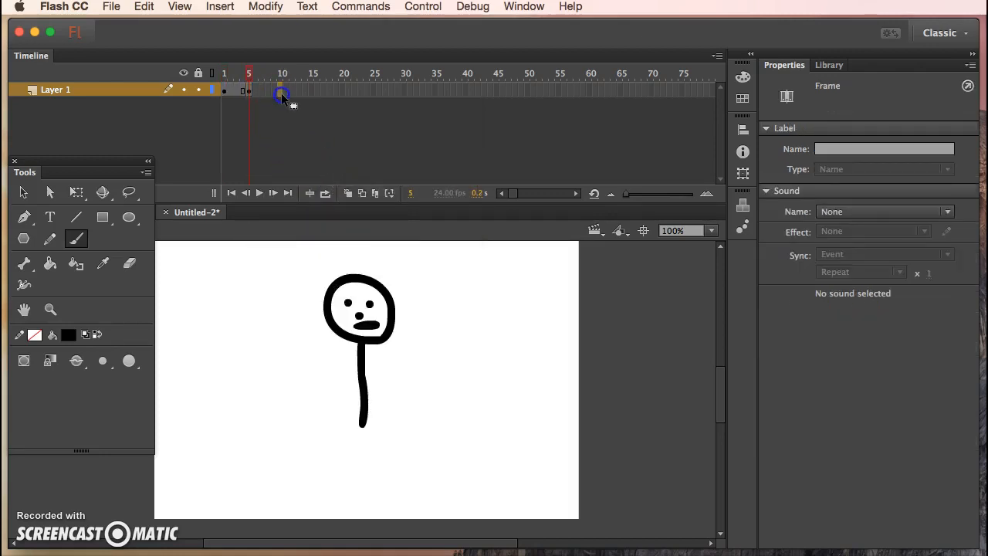
left_click(282, 92)
right_click(281, 93)
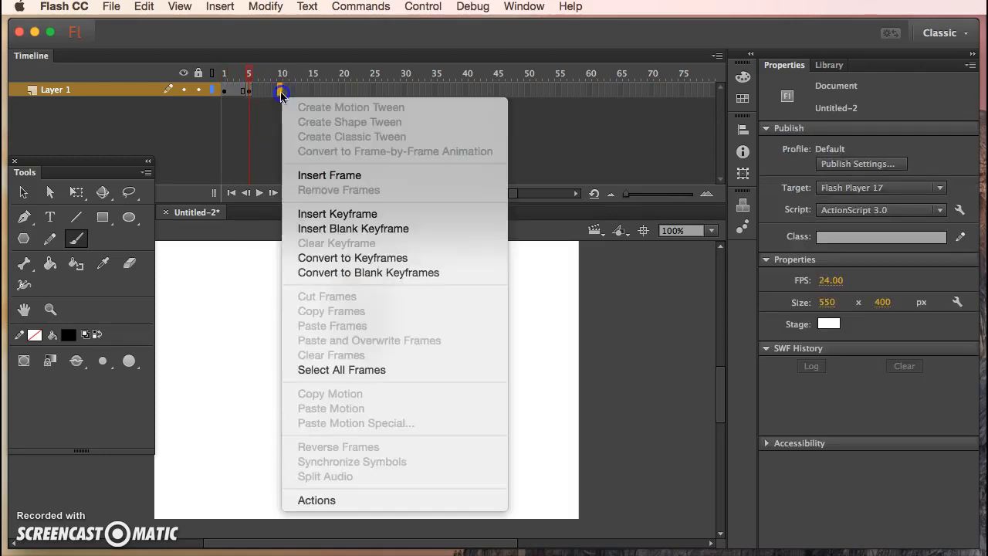
left_click(343, 218)
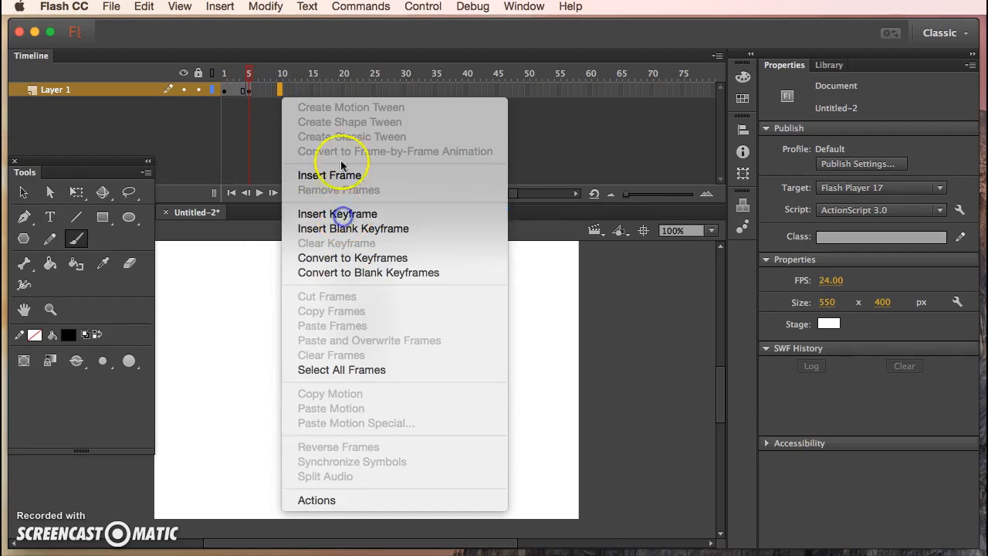
left_click(311, 91)
right_click(311, 91)
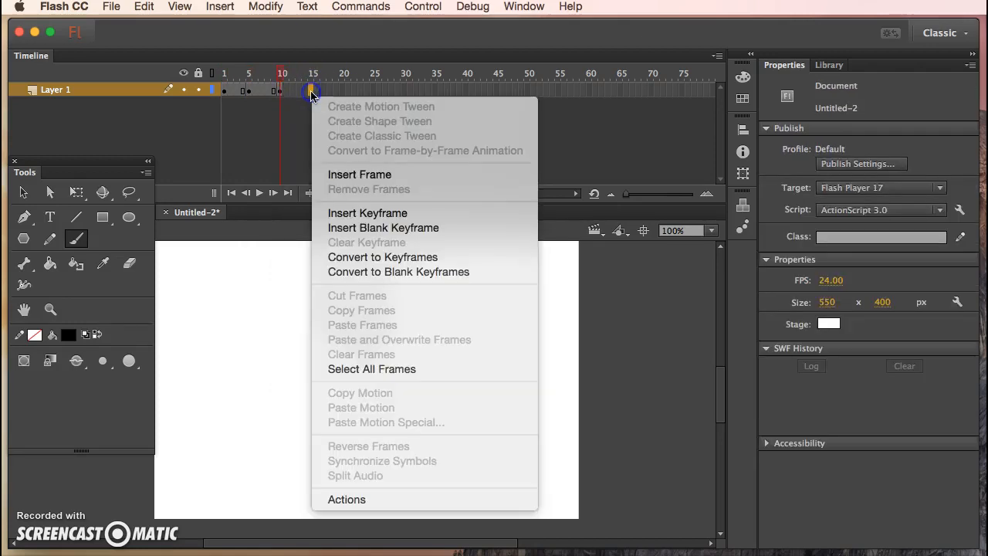
left_click(348, 213)
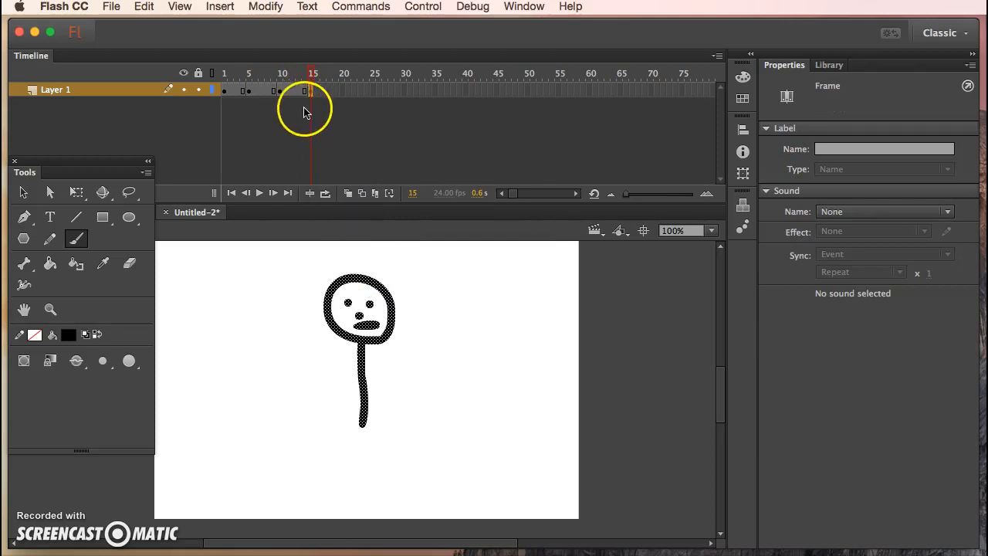
- Scrub through the timeline and check the figure on the keyframes between frames 1 and 15
left_click_drag(311, 73, 229, 80)
left_click(249, 91)
left_click(271, 93)
left_click(310, 89)
left_click_drag(311, 76, 206, 76)
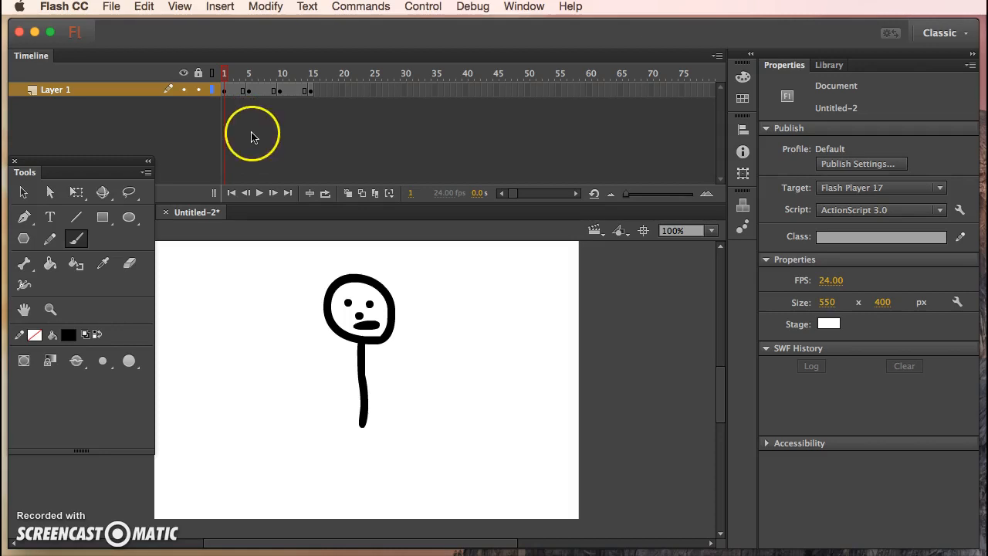
- Paint two legs close together and two arms hanging down on the stick figure in frame 1
left_click(224, 90)
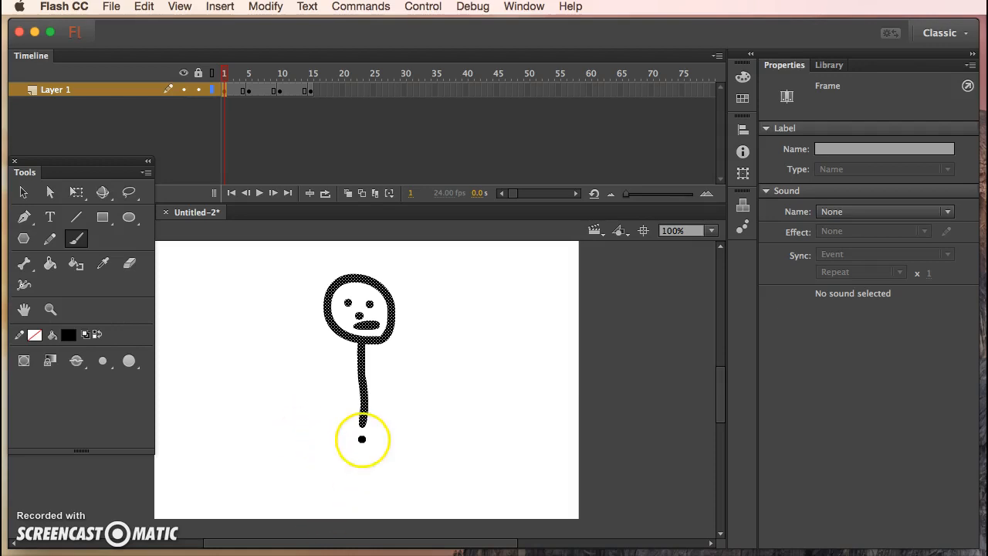
left_click_drag(361, 425, 334, 511)
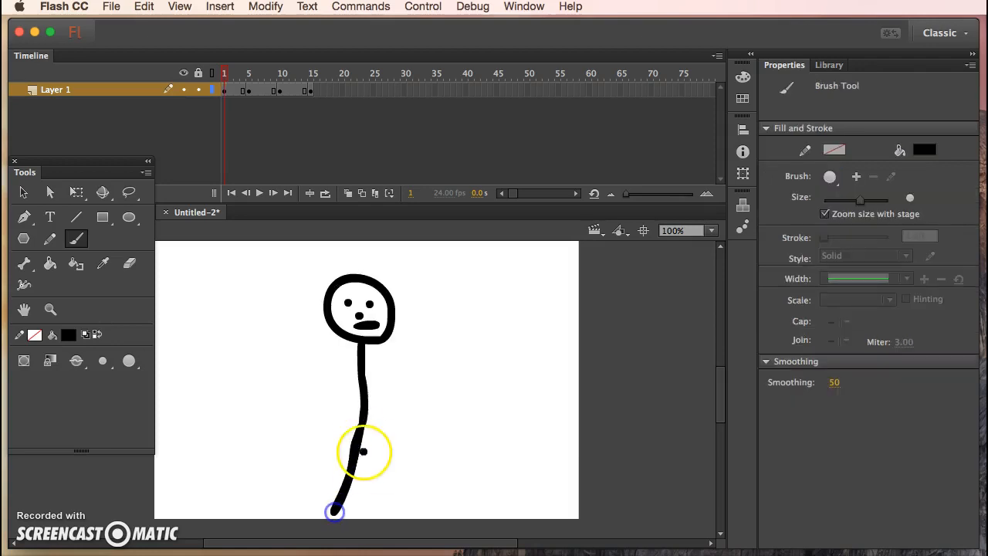
left_click_drag(360, 425, 371, 513)
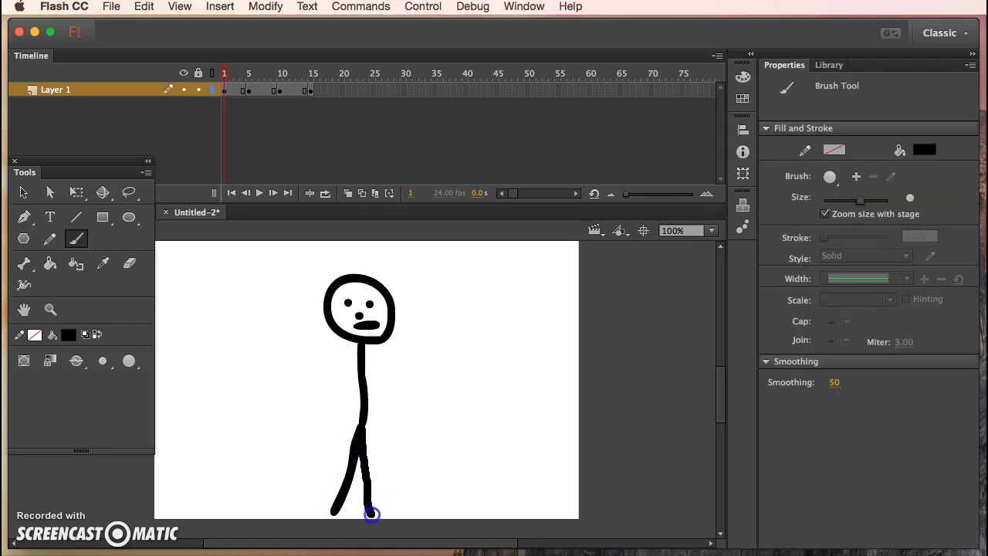
mouse_move(360, 369)
left_mouse_down()
mouse_move(330, 444)
mouse_move(369, 379)
mouse_move(398, 455)
left_mouse_up()
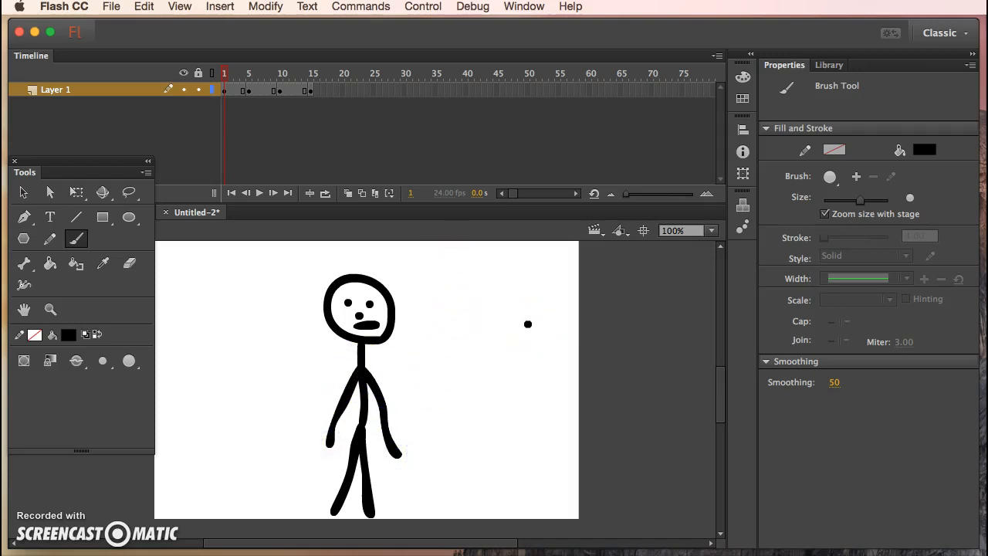
left_click(531, 346)
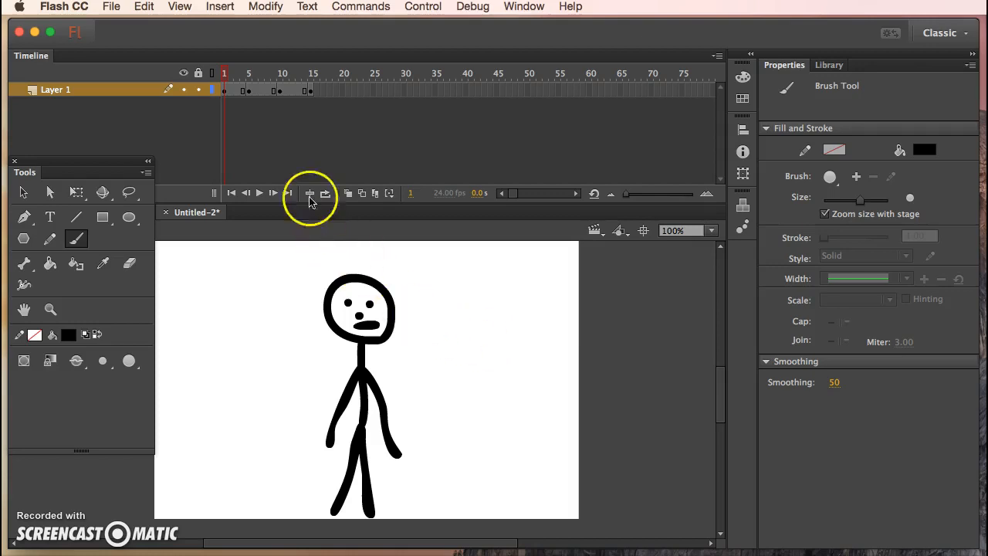
- Paint spread legs and arms stretched out horizontally on the stick figure in the frame 5 keyframe
left_click(250, 91)
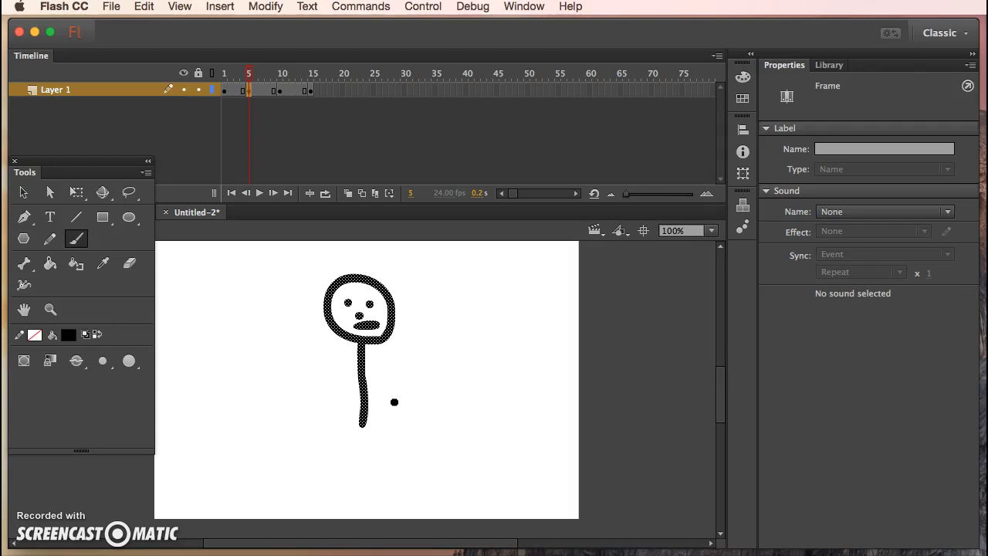
left_click(389, 414)
left_click_drag(360, 423, 305, 513)
left_click_drag(362, 422, 405, 514)
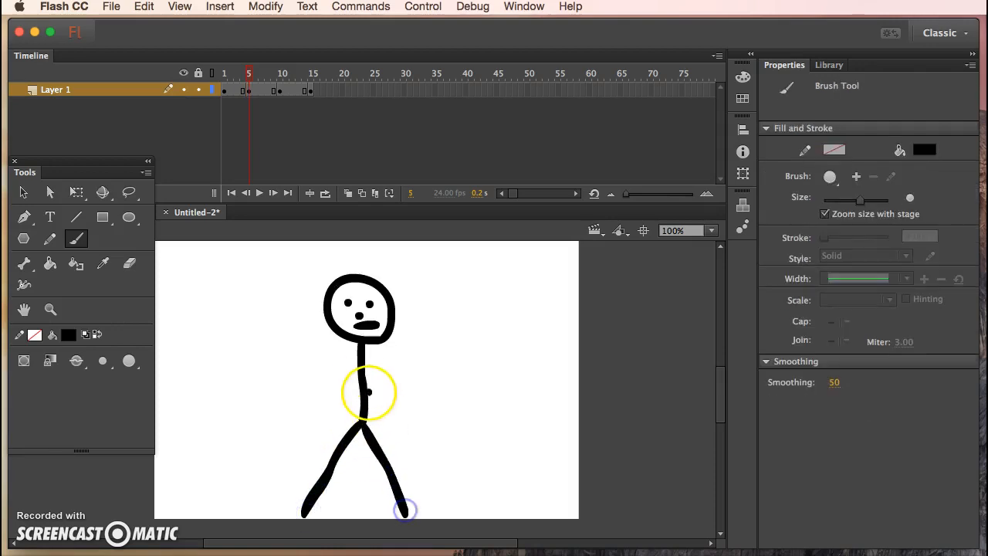
mouse_move(359, 381)
left_mouse_down()
mouse_move(285, 382)
mouse_move(446, 381)
left_mouse_up()
mouse_move(250, 75)
left_mouse_down()
mouse_move(219, 75)
mouse_move(251, 75)
left_mouse_up()
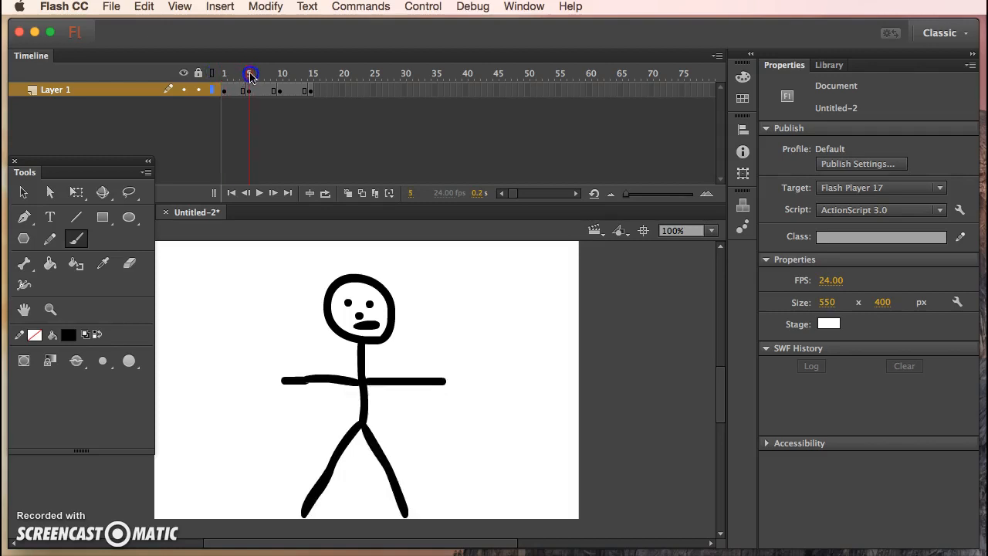
- Paint wide-apart legs and arms raised diagonally on the stick figure in the frame 10 keyframe
left_click(283, 91)
left_click(279, 91)
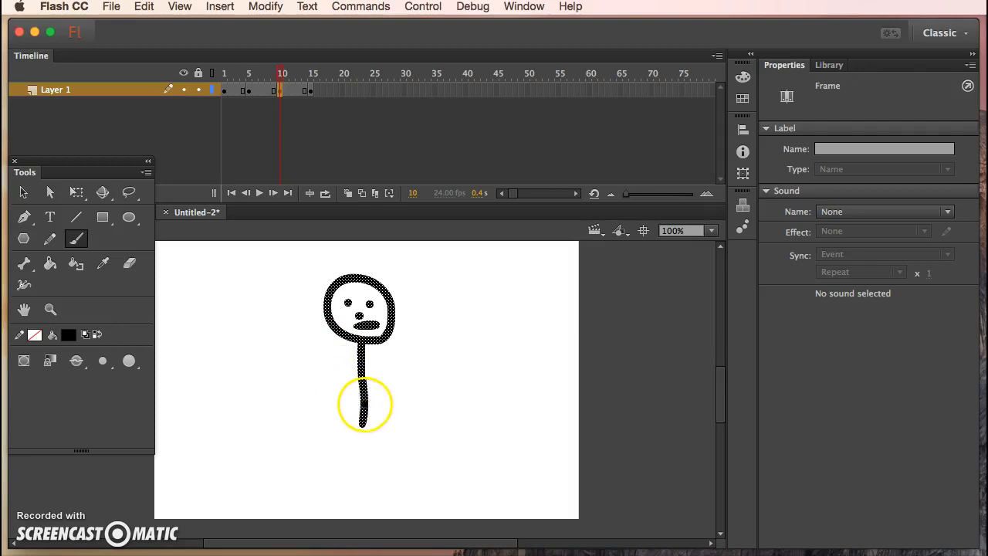
mouse_move(360, 426)
left_mouse_down()
mouse_move(317, 474)
mouse_move(309, 506)
mouse_move(401, 488)
mouse_move(417, 507)
left_mouse_up()
left_click_drag(360, 380, 295, 317)
left_click_drag(359, 379, 430, 315)
left_click(266, 99)
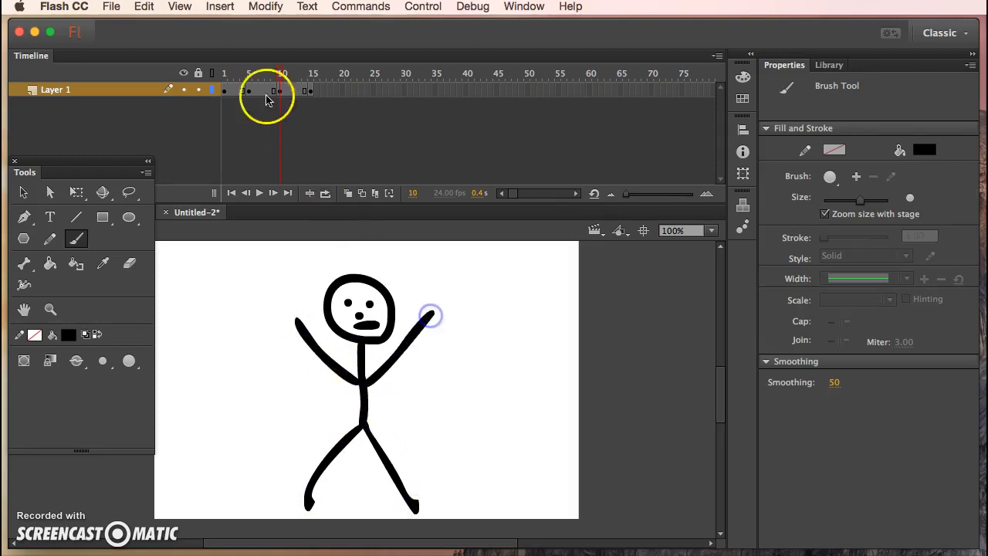
mouse_move(224, 75)
left_mouse_down()
mouse_move(300, 73)
mouse_move(223, 73)
left_mouse_up()
- Paint arms raised above the head and wide-spread legs on the stick figure in the frame 15 keyframe
left_click(311, 91)
mouse_move(346, 406)
left_mouse_down()
mouse_move(362, 371)
mouse_move(358, 380)
mouse_move(332, 333)
left_mouse_up()
left_click_drag(327, 292, 311, 267)
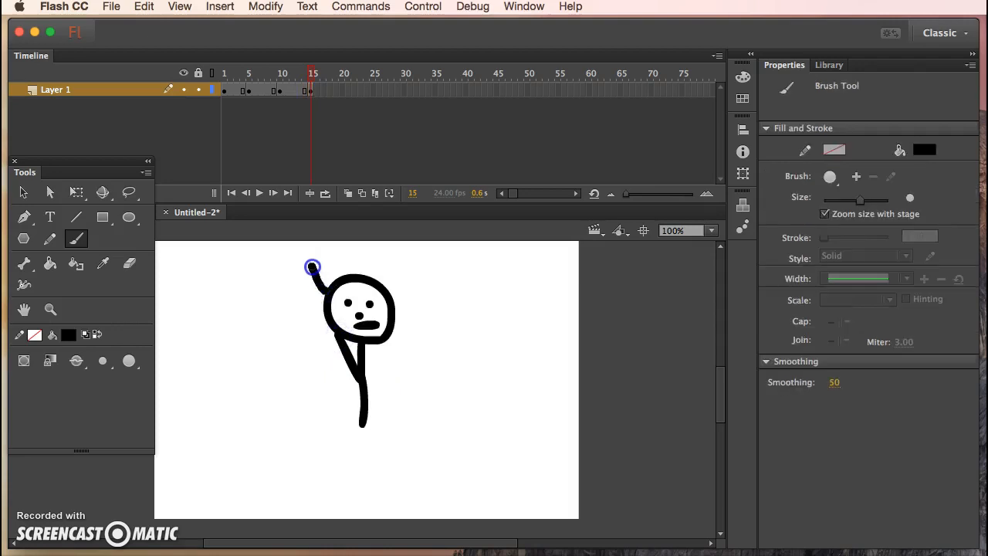
left_click_drag(364, 378, 408, 260)
left_click(363, 422)
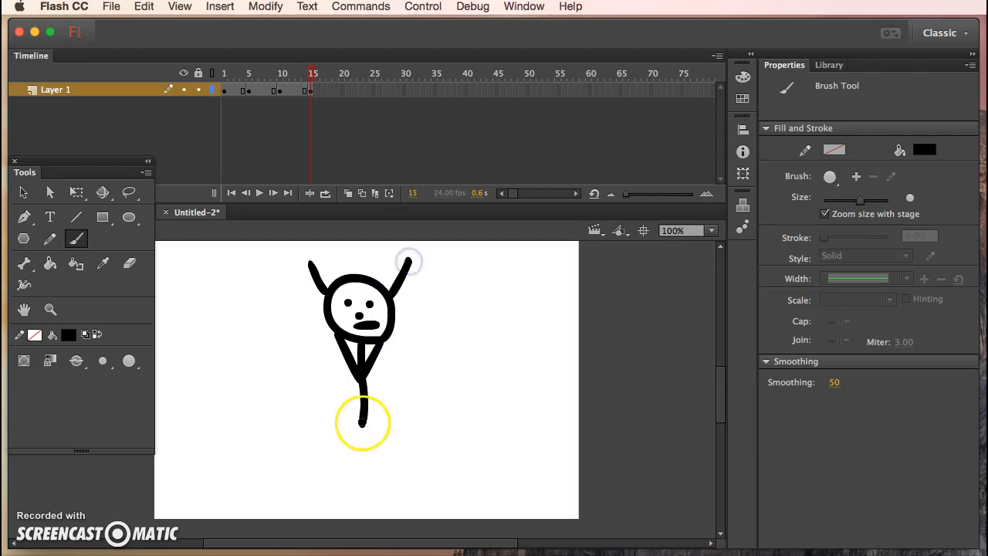
left_click_drag(363, 422, 294, 499)
left_click(367, 428)
left_click_drag(367, 428, 411, 512)
- Preview the motion from frame 1 to 15 and insert a blank keyframe at frame 20
left_click_drag(311, 83, 221, 89)
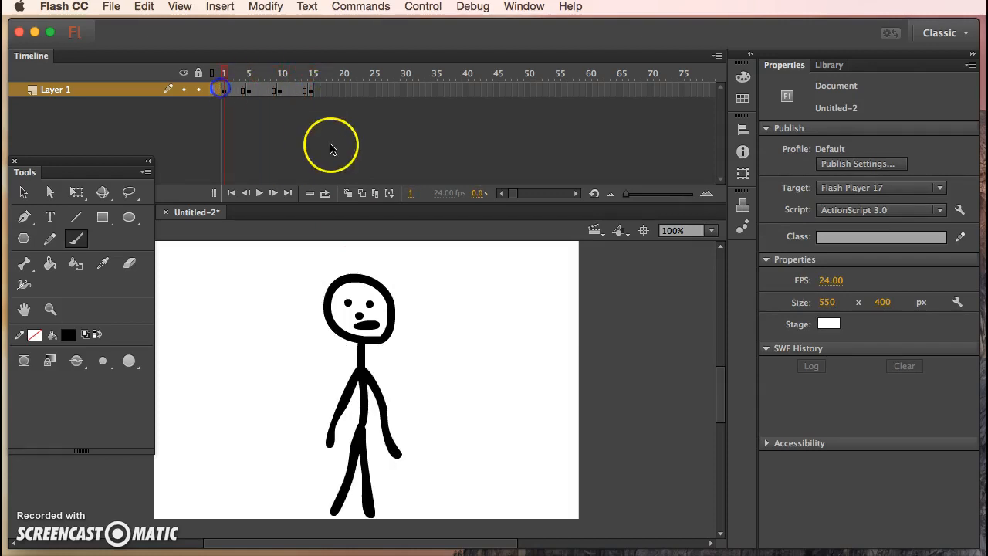
left_click_drag(221, 79, 313, 79)
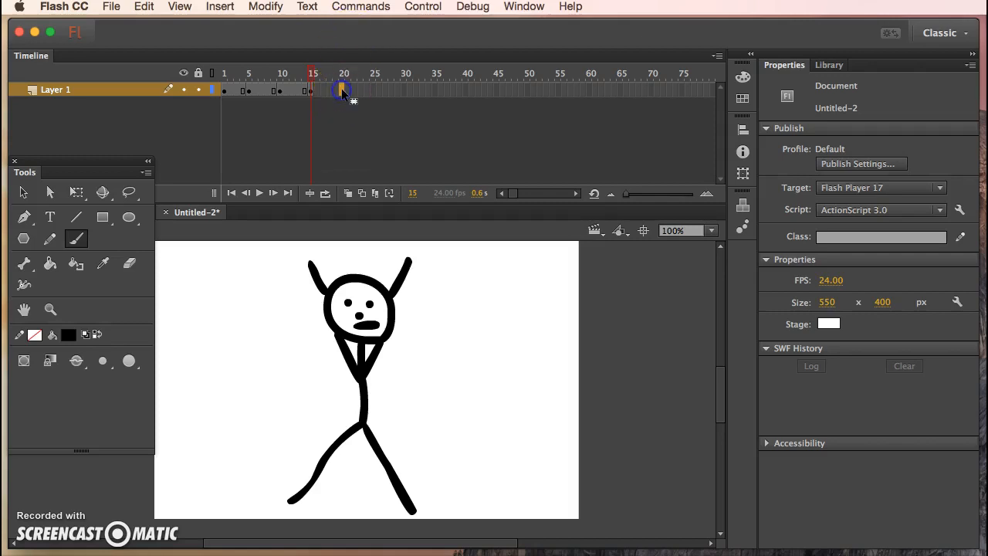
right_click(344, 92)
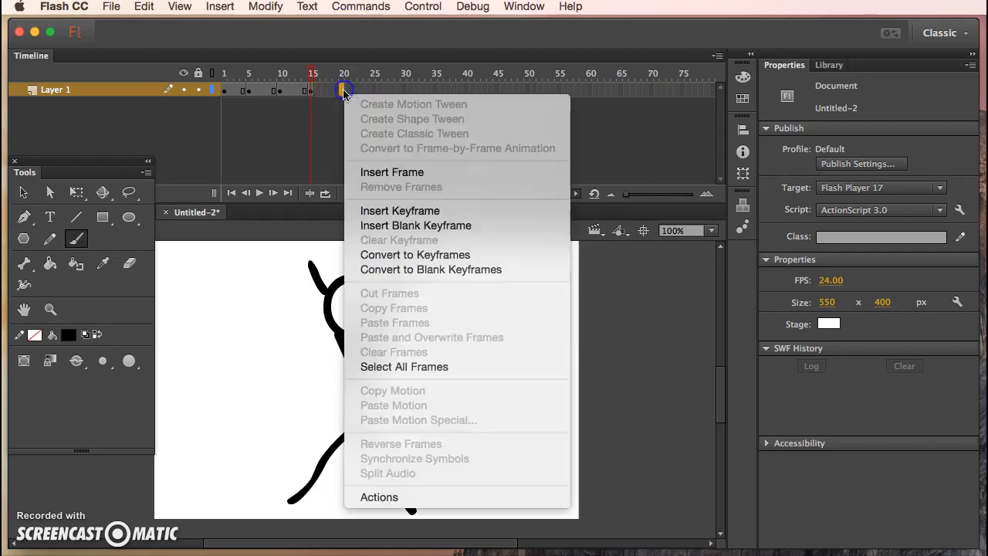
left_click(414, 231)
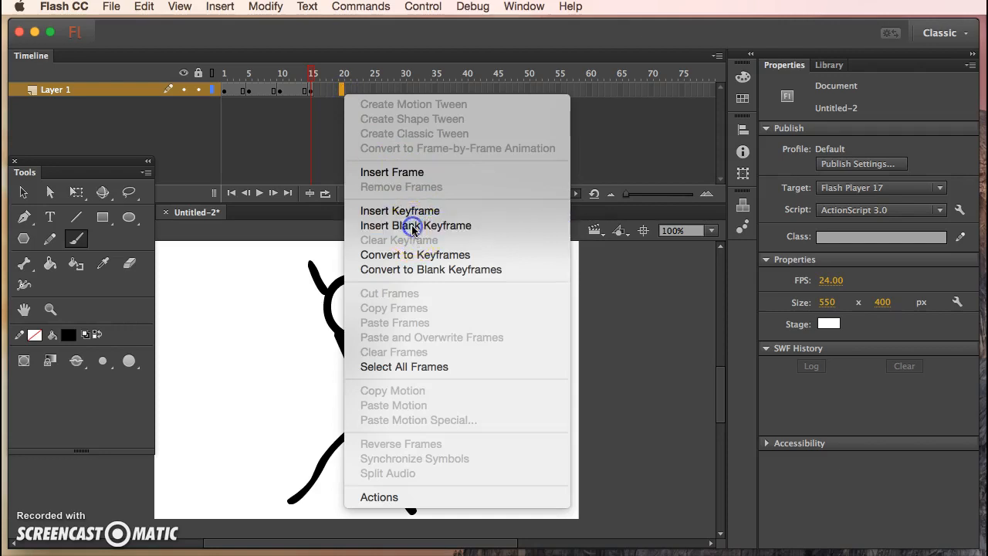
- Scrub back and forth through the animation to review the poses, ending with the frame 10 keyframe selected
left_click(306, 78)
left_click(223, 79)
left_click(346, 78)
left_click(231, 79)
left_click_drag(224, 80, 314, 82)
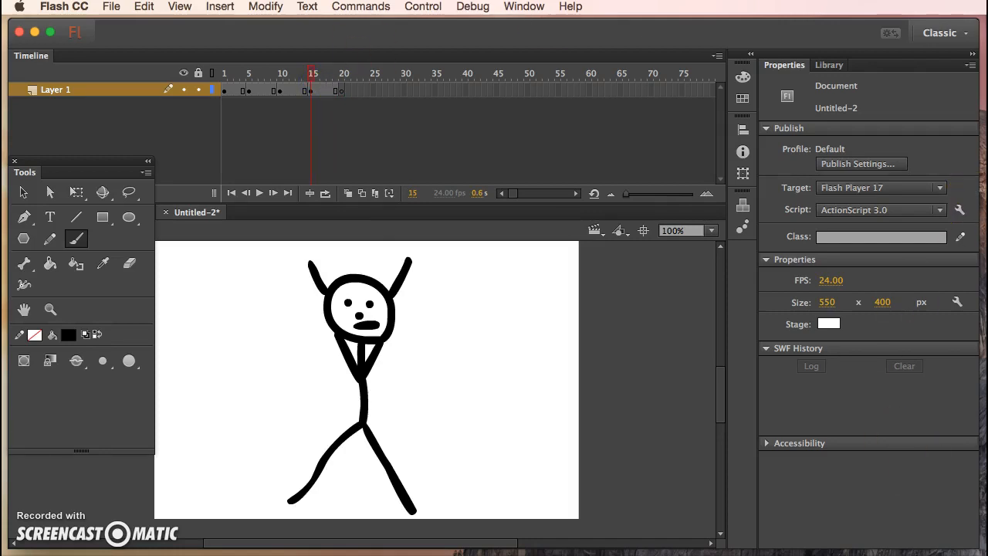
left_click_drag(311, 75, 282, 78)
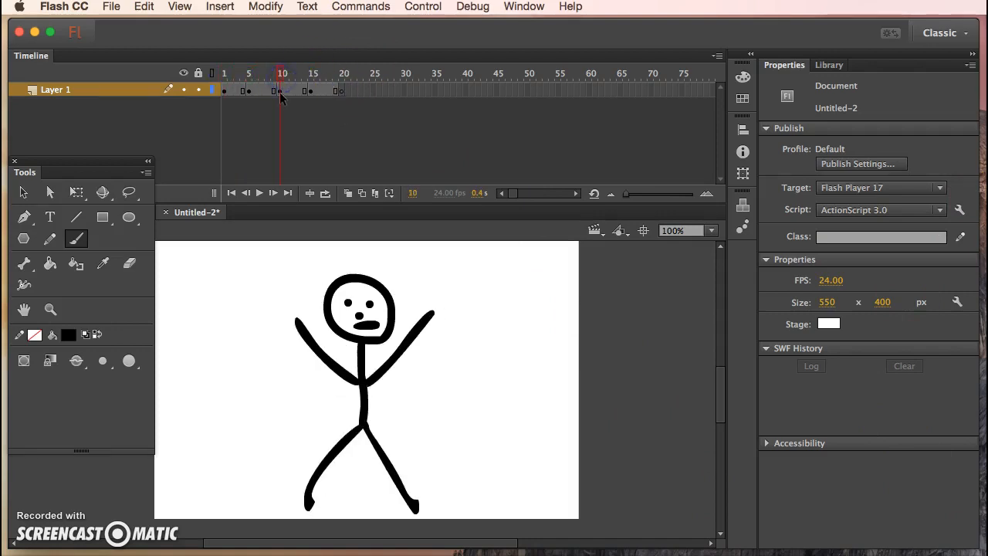
left_click(213, 74)
left_click_drag(214, 74, 282, 78)
mouse_move(280, 74)
left_mouse_down()
mouse_move(220, 73)
mouse_move(324, 82)
mouse_move(284, 87)
left_mouse_up()
left_click(280, 91)
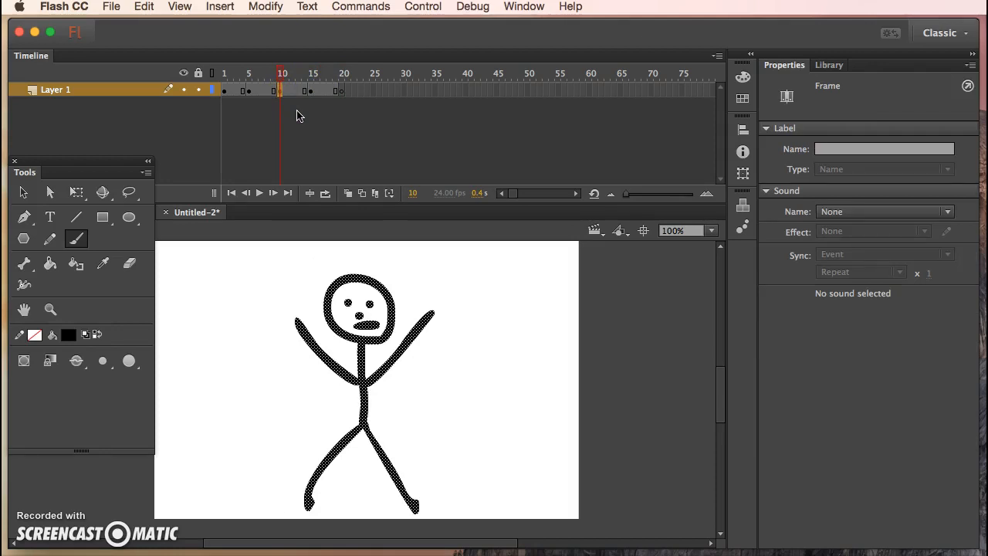
- Copy all artwork from the frame 10 keyframe and paste it in place in the blank keyframe at frame 20
left_click(302, 125)
left_click(144, 6)
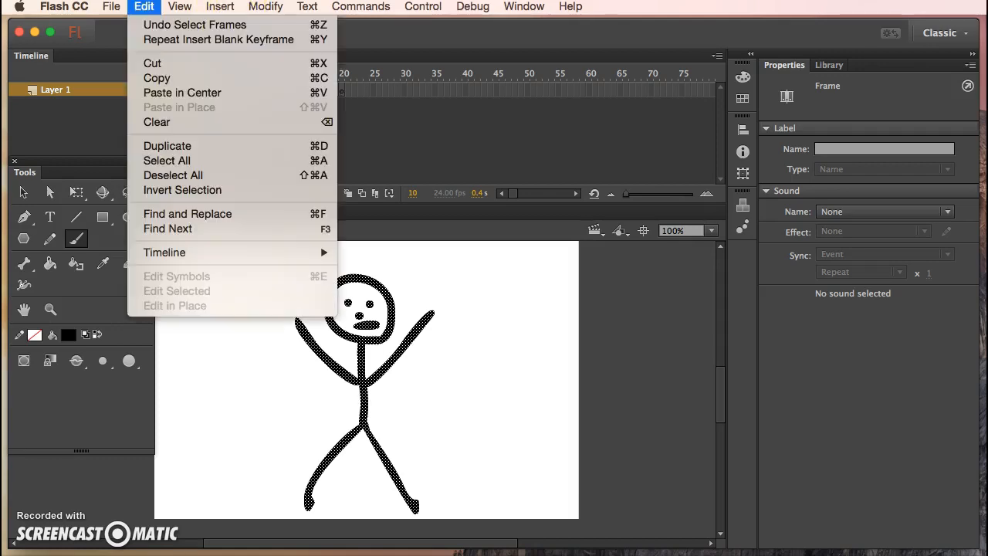
left_click(169, 161)
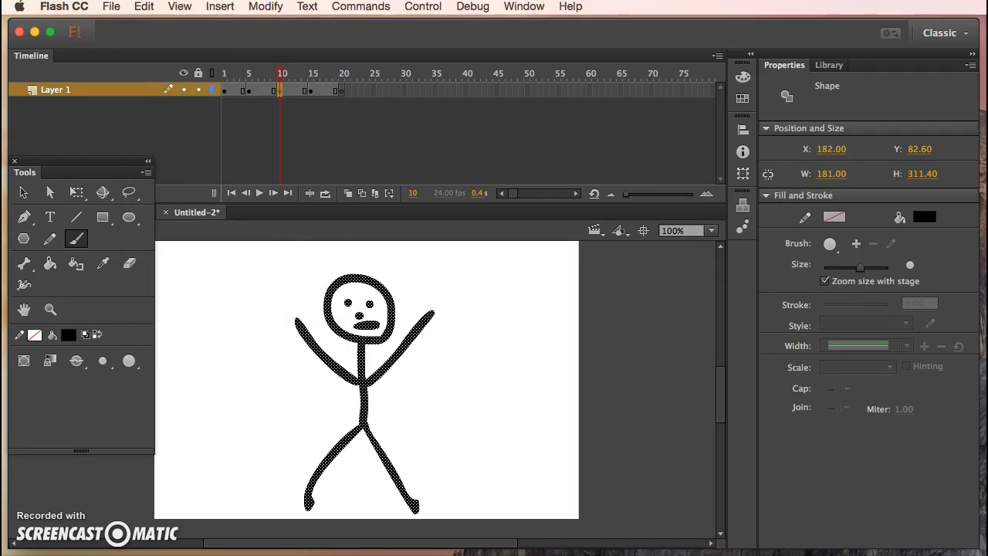
left_click(144, 6)
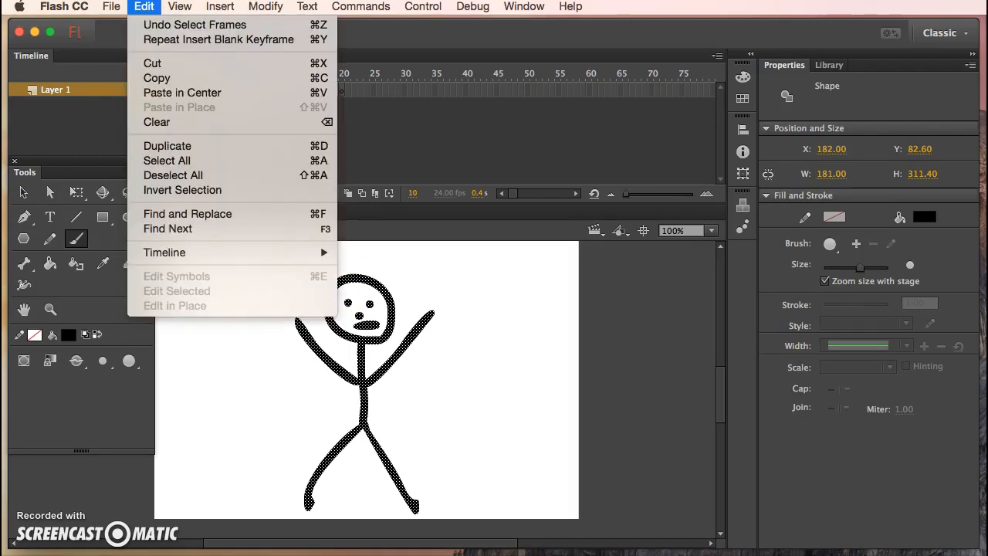
left_click(158, 78)
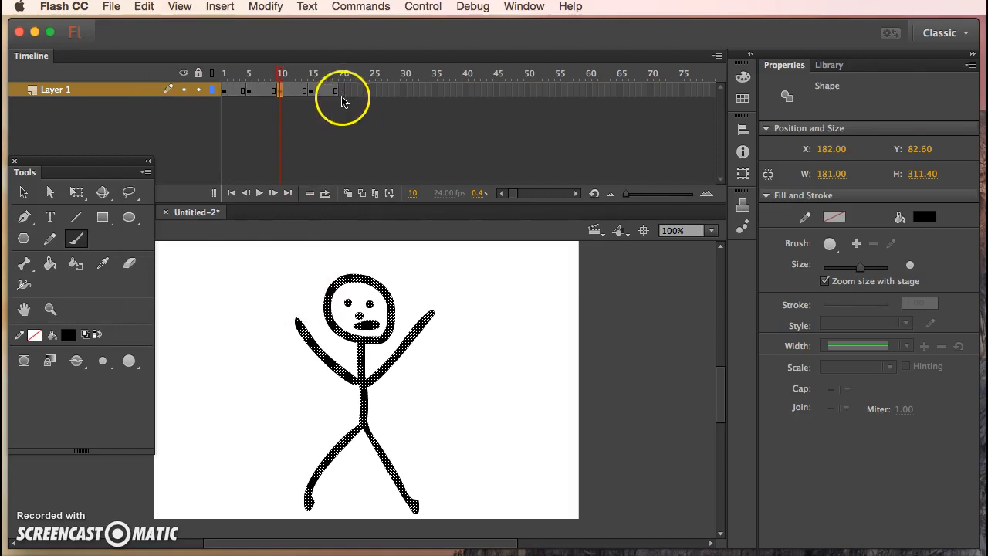
left_click(342, 92)
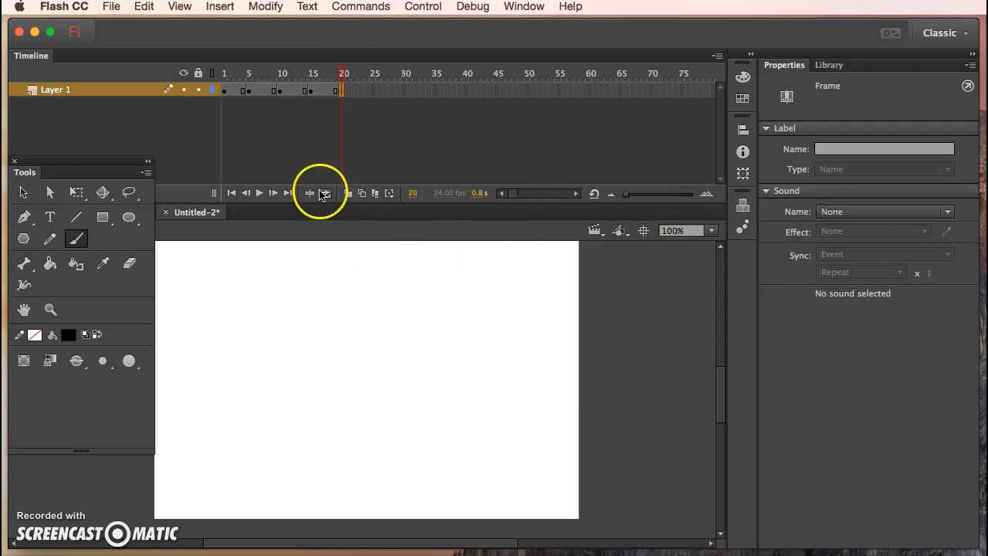
left_click(141, 8)
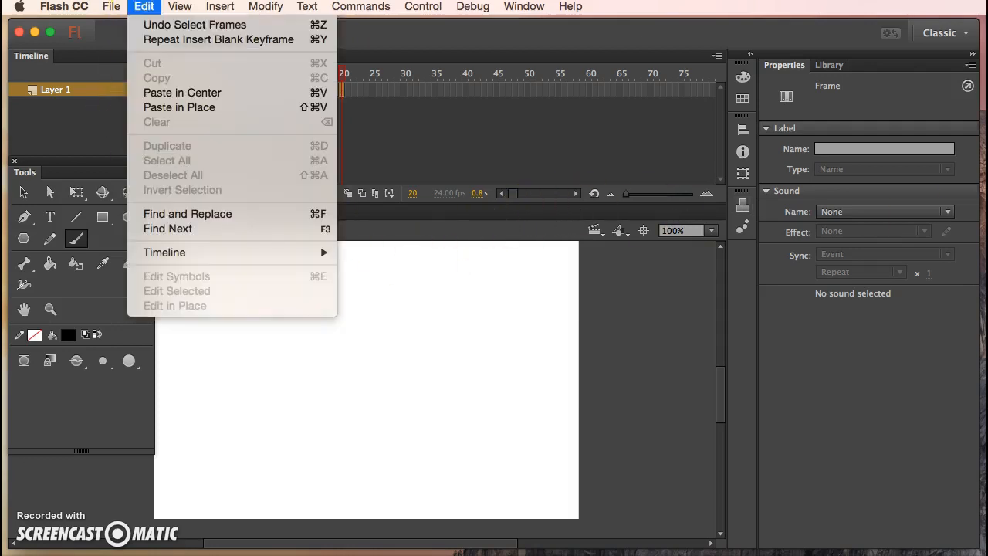
left_click(169, 110)
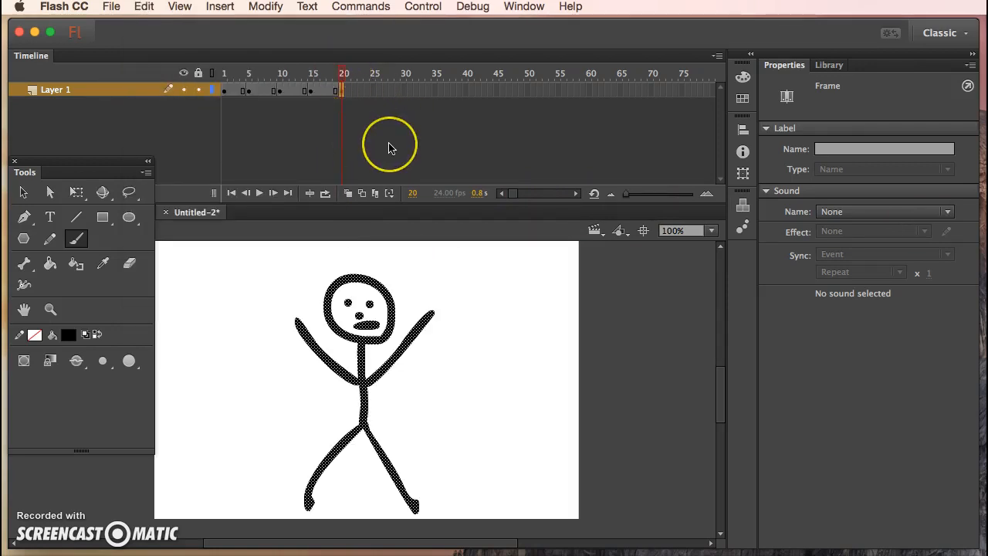
- Place the horizontal-arms pose in a keyframe at frame 25 and check the poses from frame 1 to 25
left_click(370, 91)
mouse_move(342, 73)
left_mouse_down()
mouse_move(198, 75)
mouse_move(342, 88)
left_mouse_up()
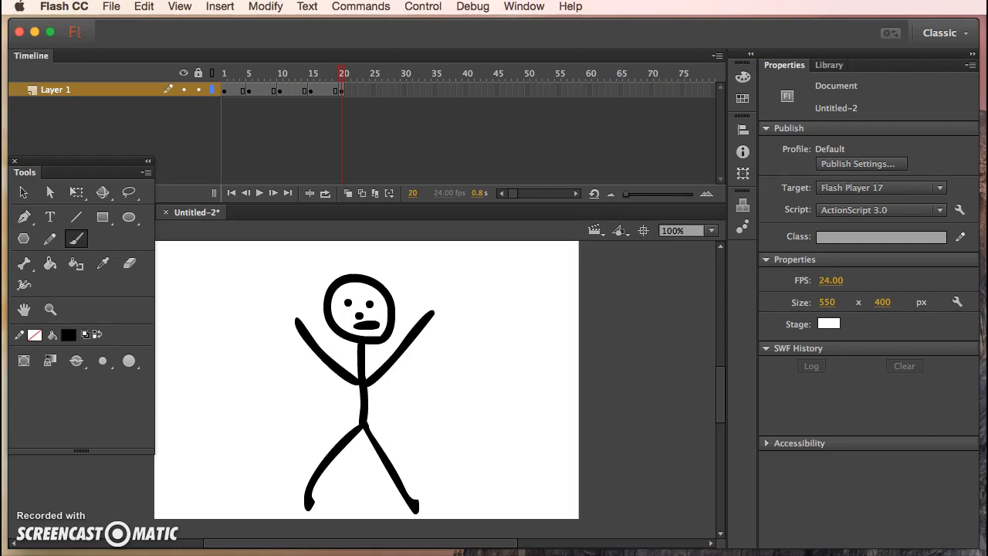
left_click(374, 81)
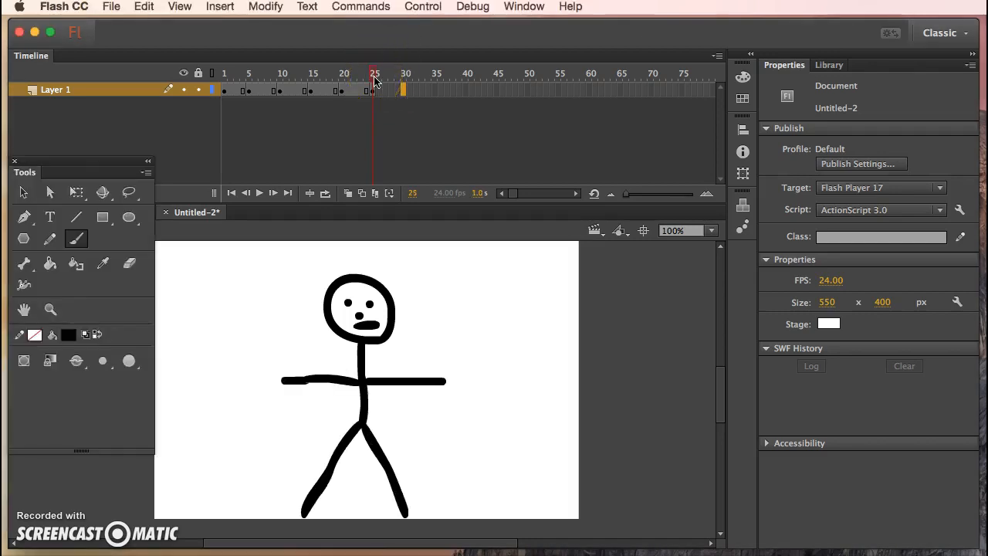
left_click(227, 81)
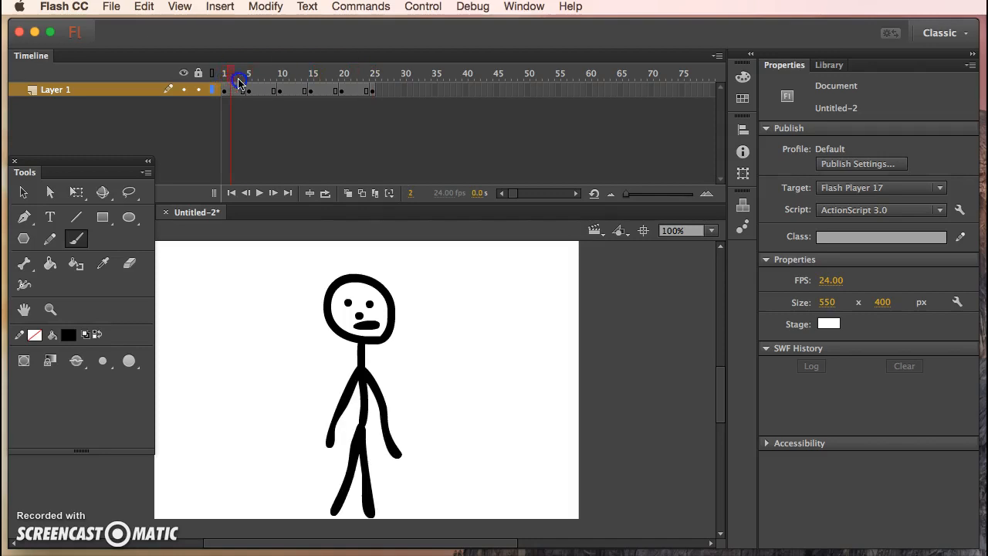
left_click(250, 81)
left_click(280, 81)
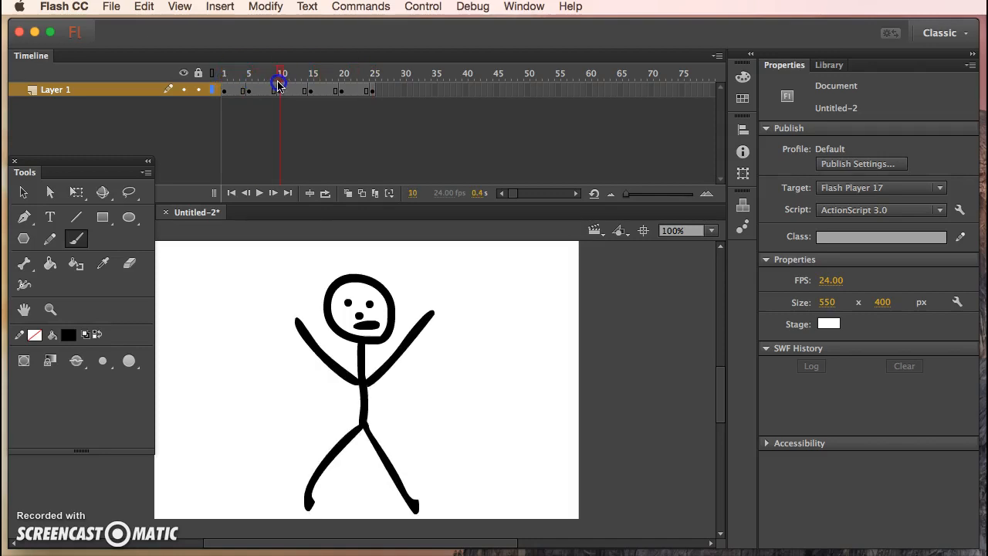
left_click(312, 87)
left_click(338, 86)
left_click(373, 90)
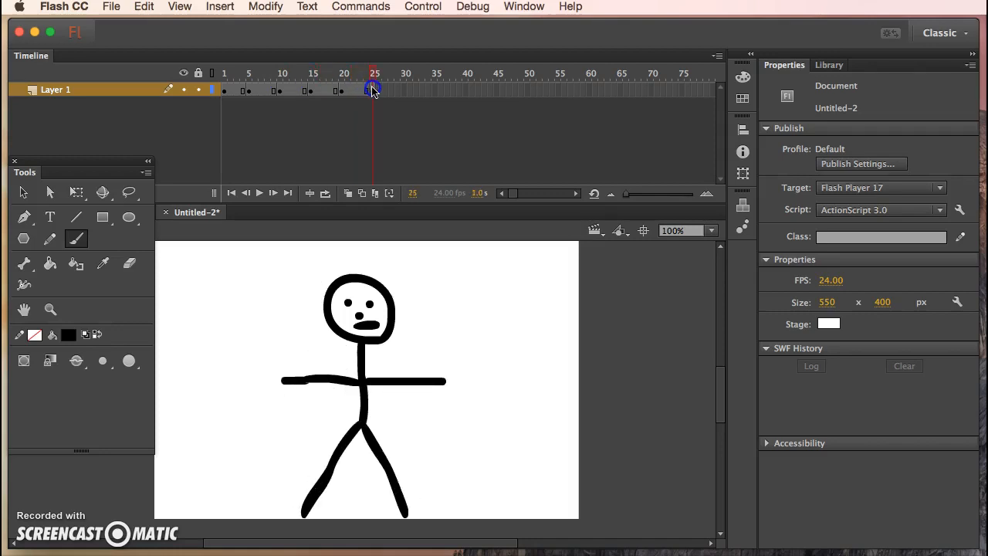
- Insert a keyframe at frame 30 and preview the motion between frames 1 and 30
left_click(405, 91)
right_click(402, 90)
left_click(461, 213)
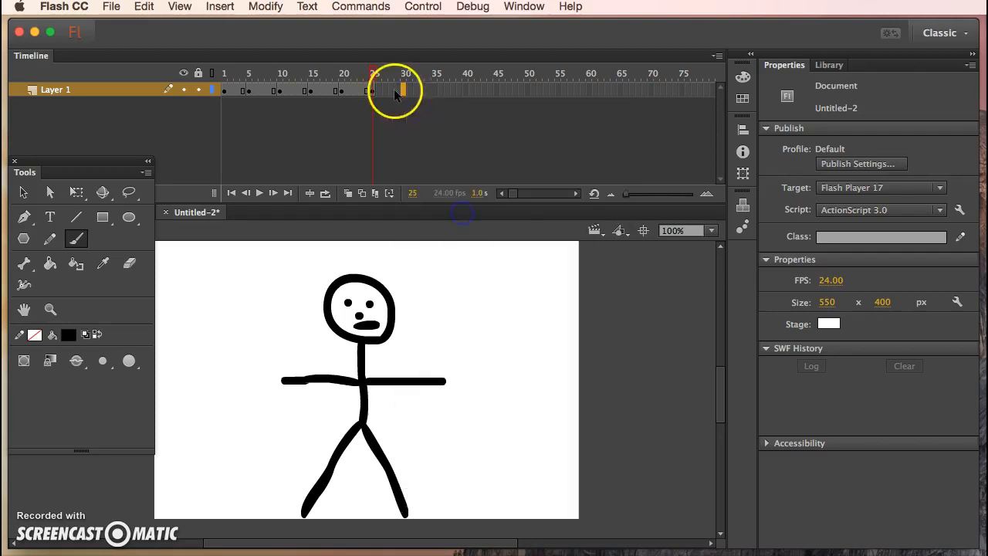
mouse_move(404, 73)
left_mouse_down()
mouse_move(242, 77)
mouse_move(403, 90)
left_mouse_up()
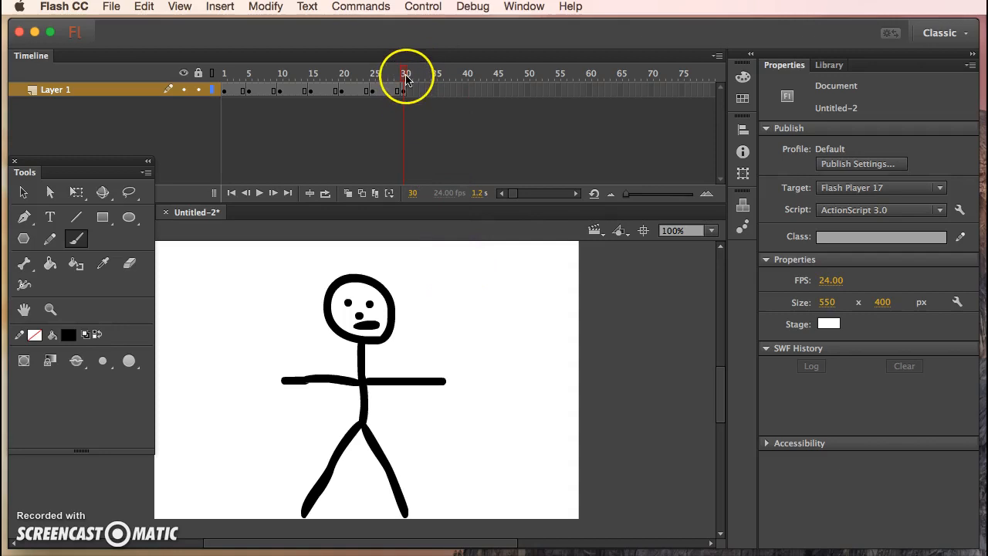
left_click(222, 78)
left_click_drag(223, 77, 402, 93)
left_click_drag(401, 73, 206, 79)
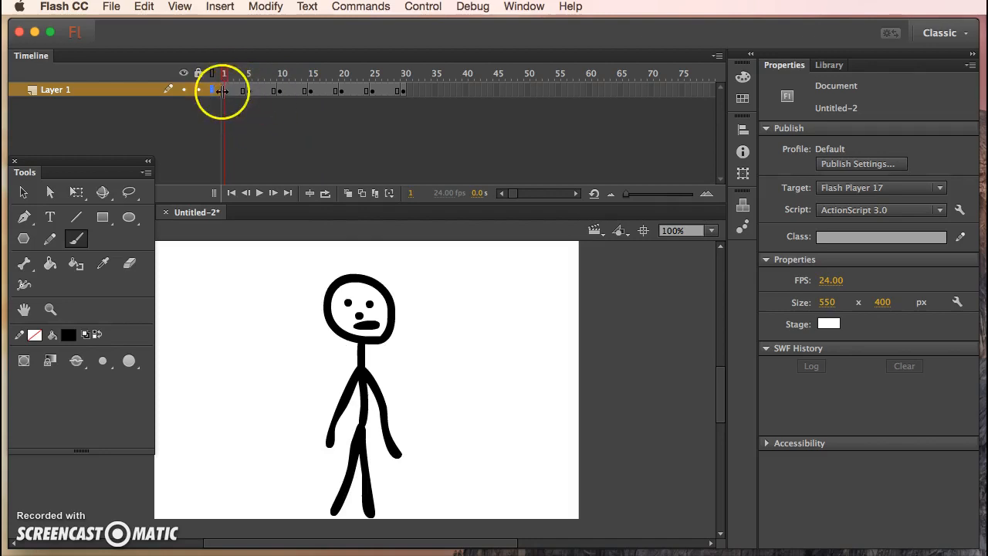
left_click(226, 74)
left_click_drag(226, 73, 405, 73)
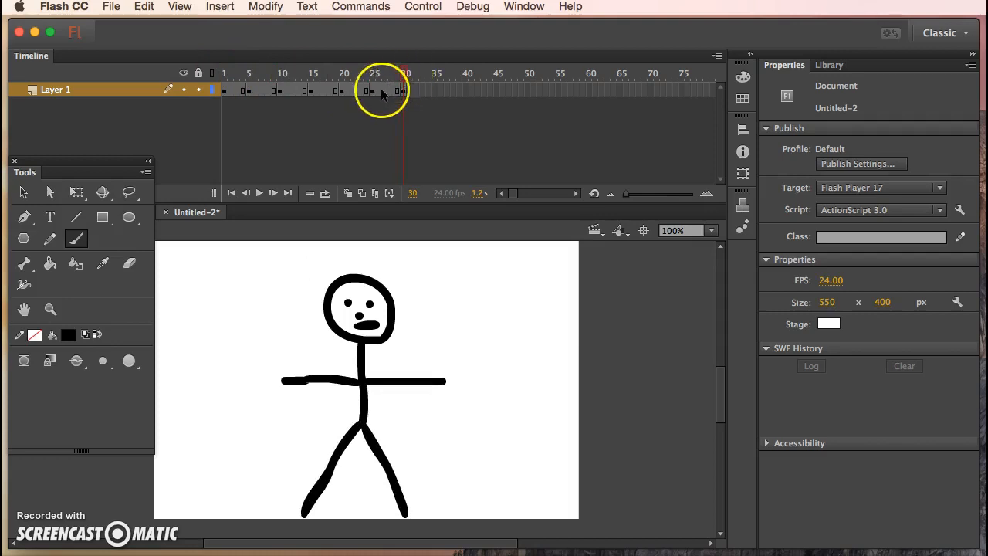
- Save the document to the Desktop as a Flash Document, naming it with the author's name followed by _framebyframe
left_click(111, 7)
left_click(145, 136)
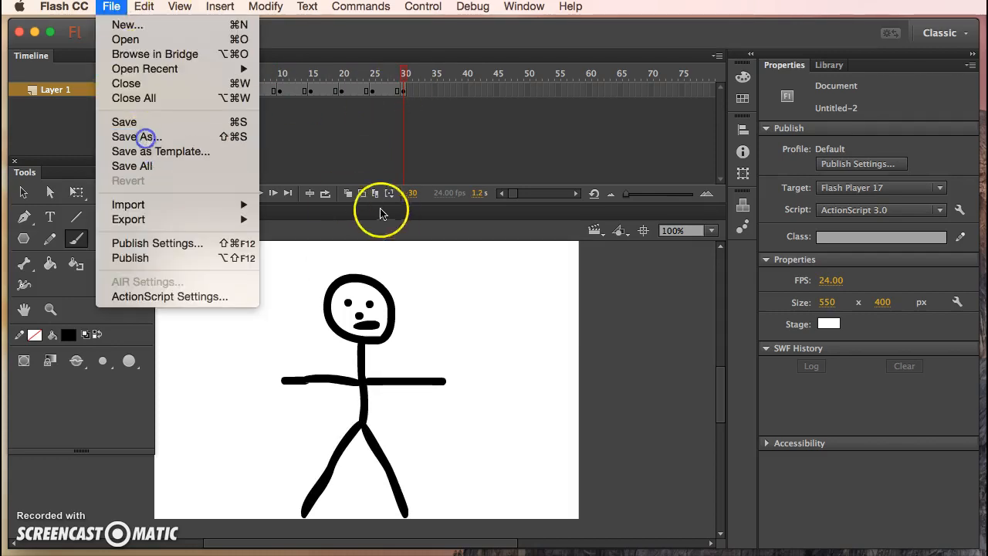
type("davidluke")
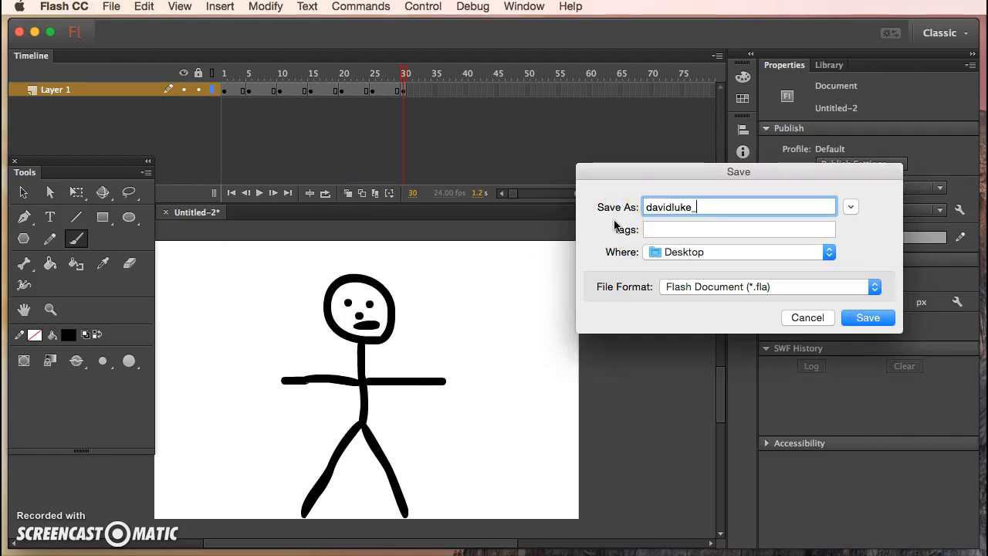
type("_frame")
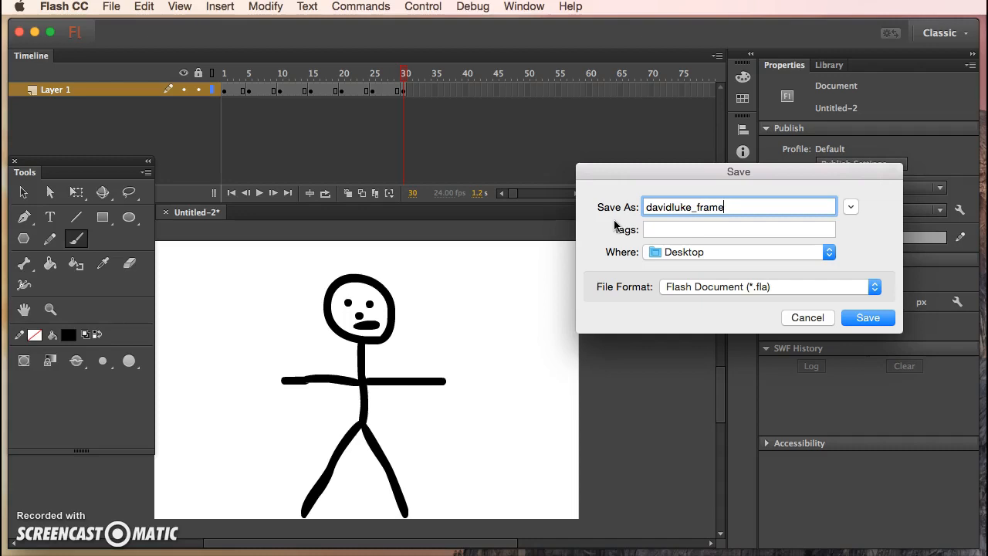
type("byframe")
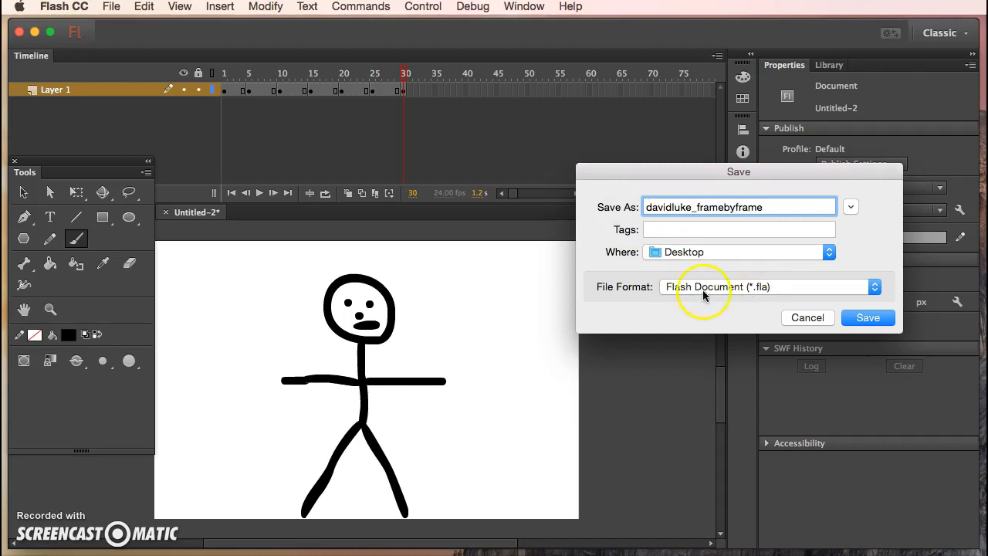
left_click(866, 318)
- Test the movie in Flash Professional, bring the preview window fully into view, and close it after watching
left_click(423, 6)
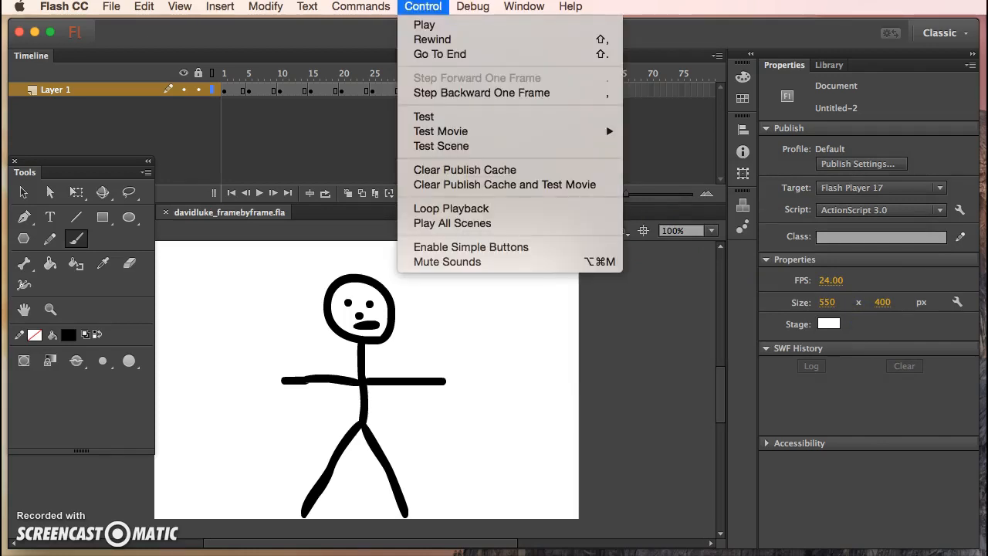
left_click(569, 132)
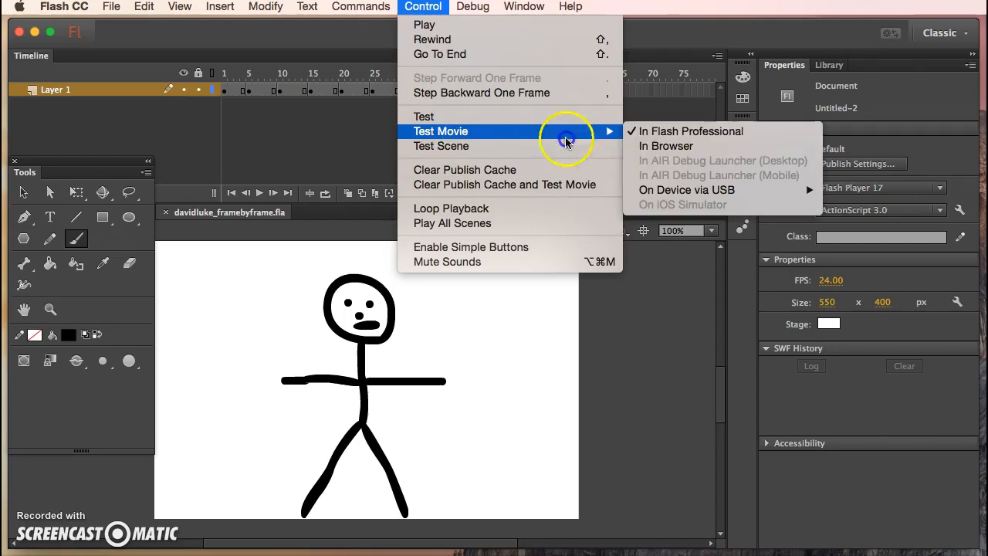
left_click(659, 135)
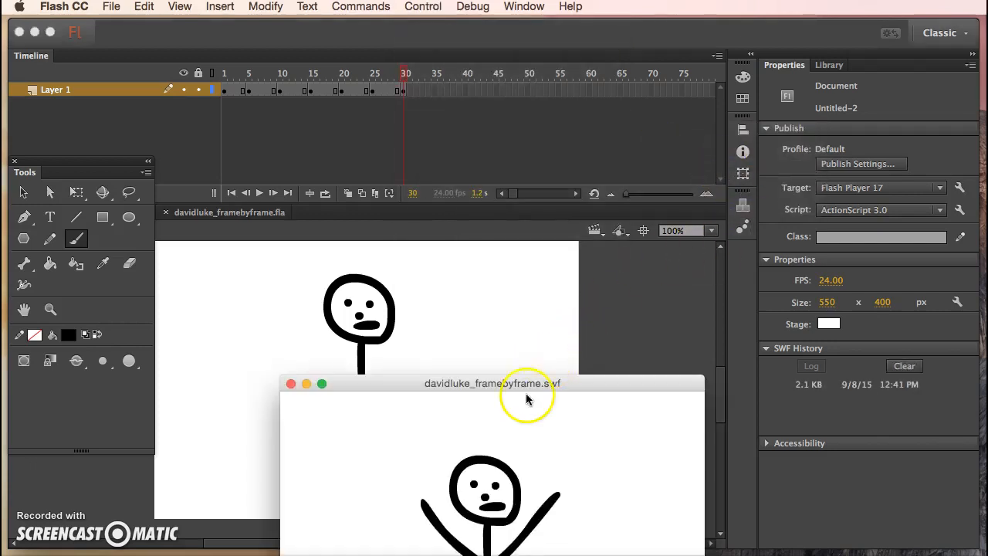
left_click_drag(532, 383, 498, 164)
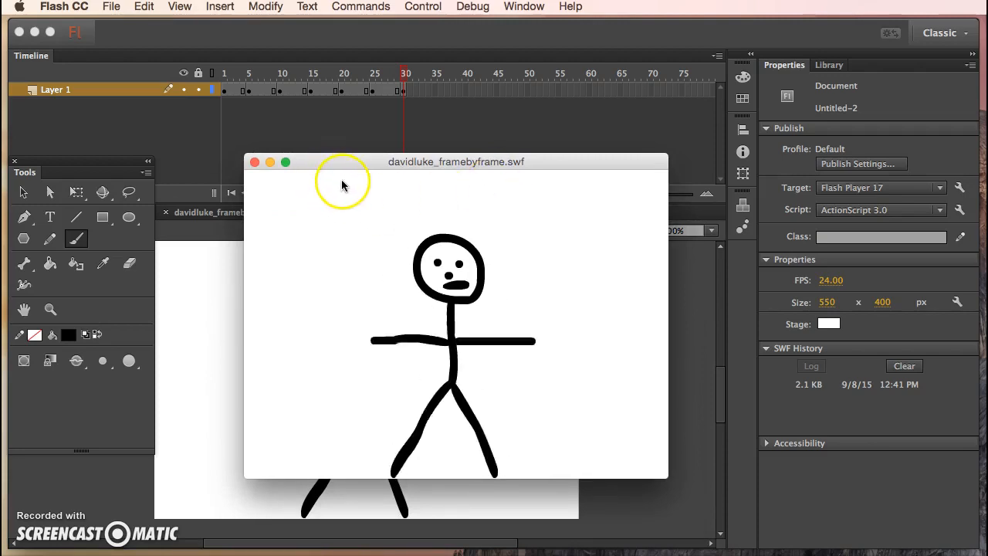
left_click(255, 161)
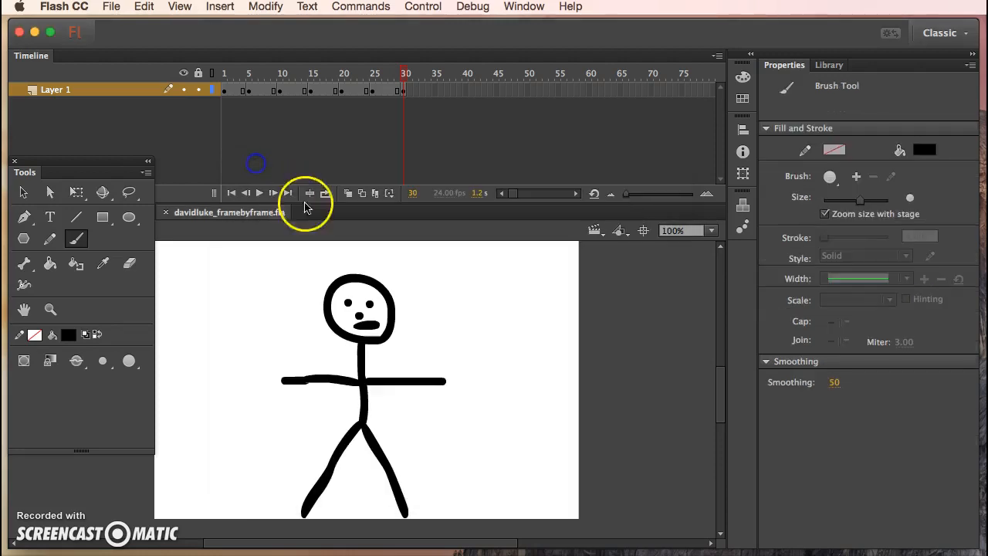
- Go to the frame 10 keyframe and turn on Onion Skin
mouse_move(405, 73)
left_mouse_down()
mouse_move(204, 75)
mouse_move(408, 80)
left_mouse_up()
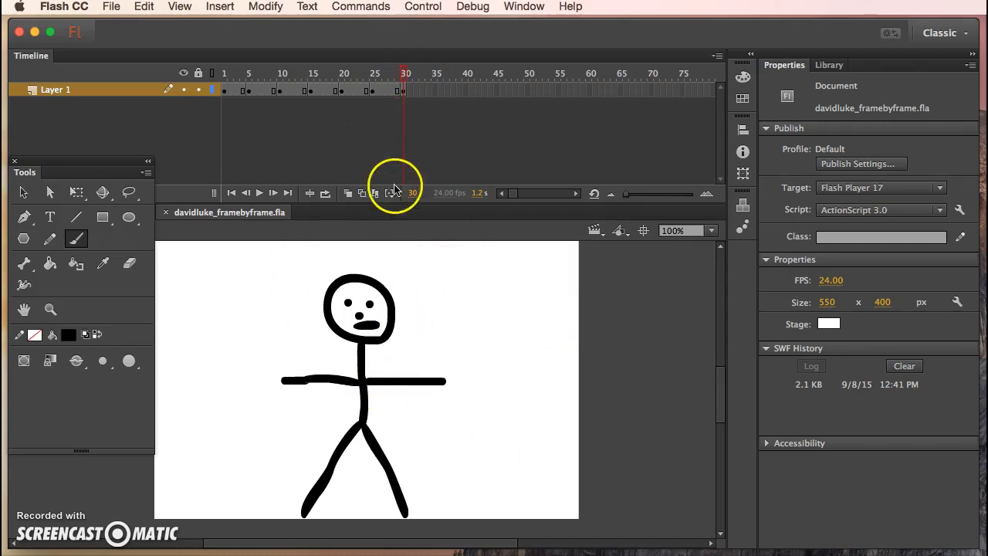
left_click_drag(406, 77, 372, 82)
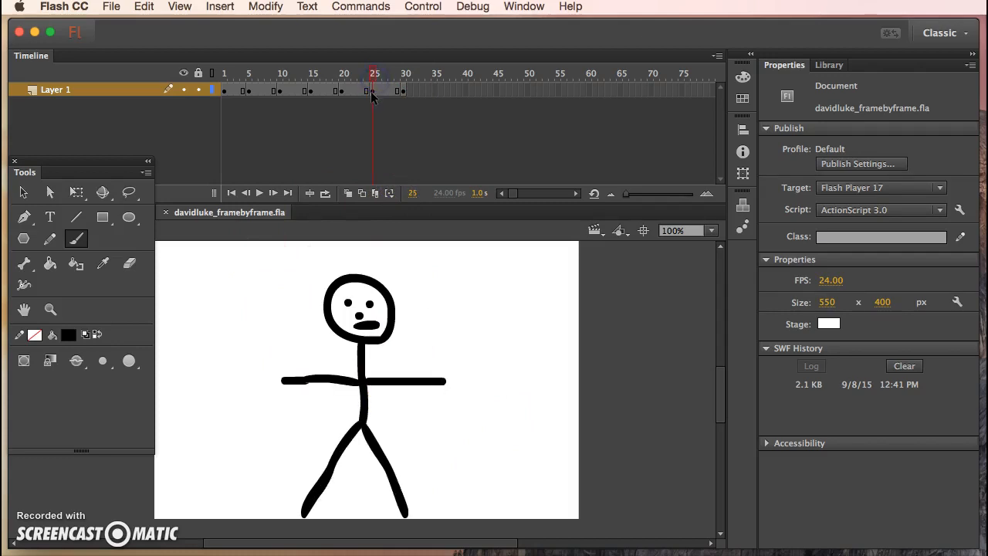
left_click(371, 90)
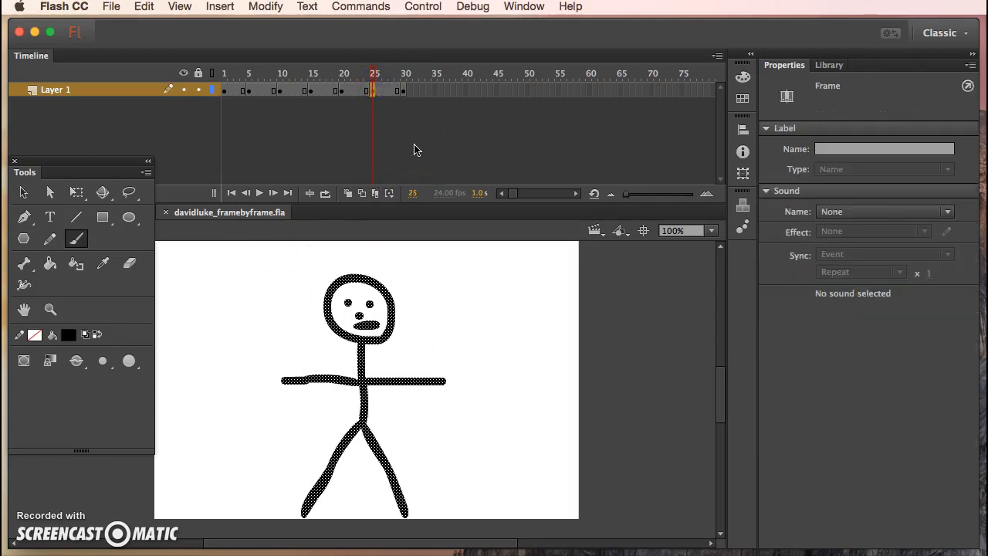
left_click(362, 193)
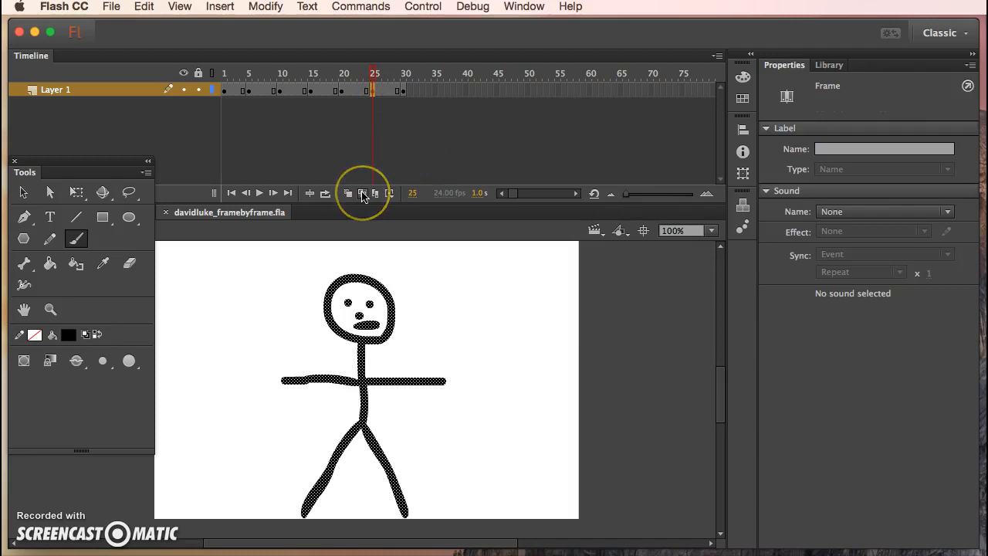
left_click(348, 193)
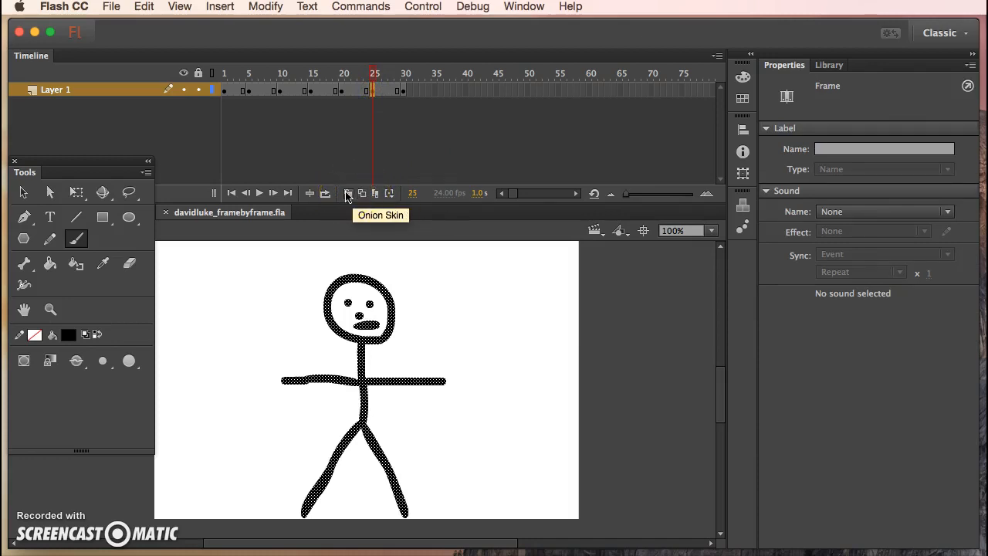
left_click_drag(373, 77, 280, 78)
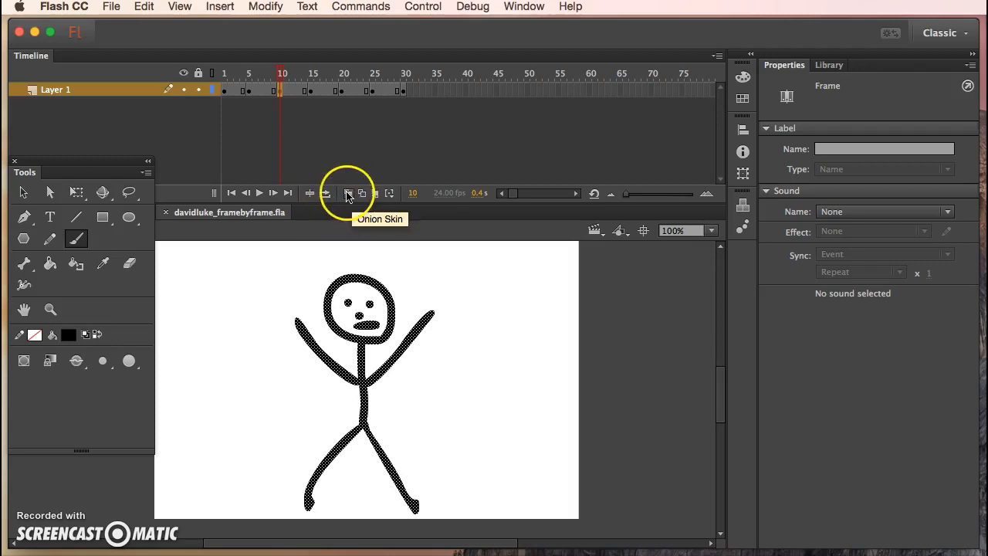
left_click(348, 194)
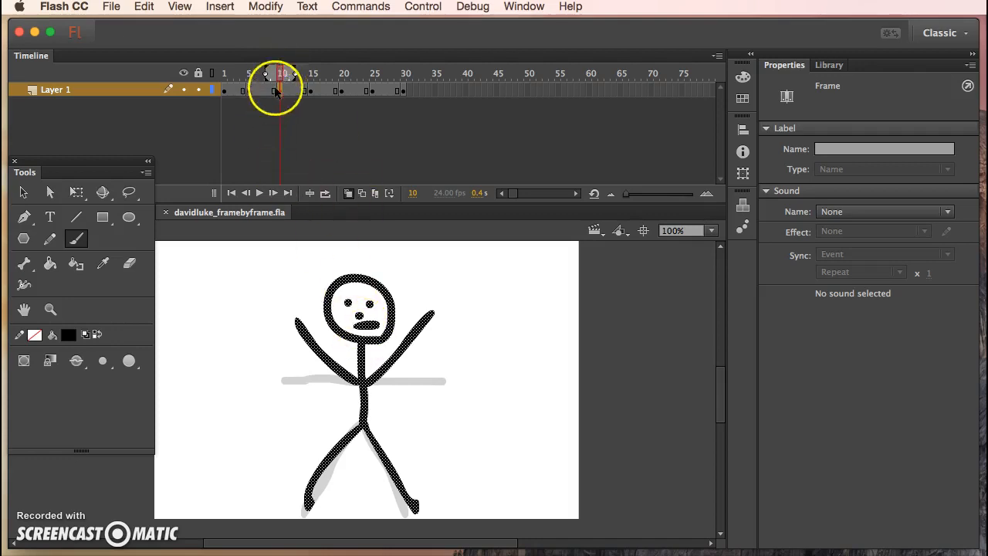
- Compare the onion-skinned poses at frames 10 and 15, ending on frame 10
left_click_drag(280, 75, 308, 78)
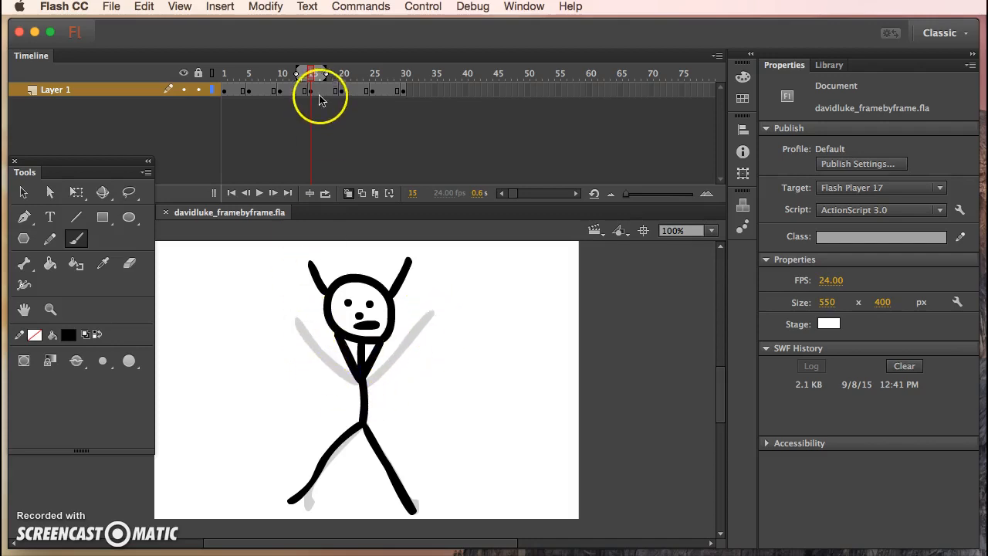
left_click_drag(311, 75, 283, 74)
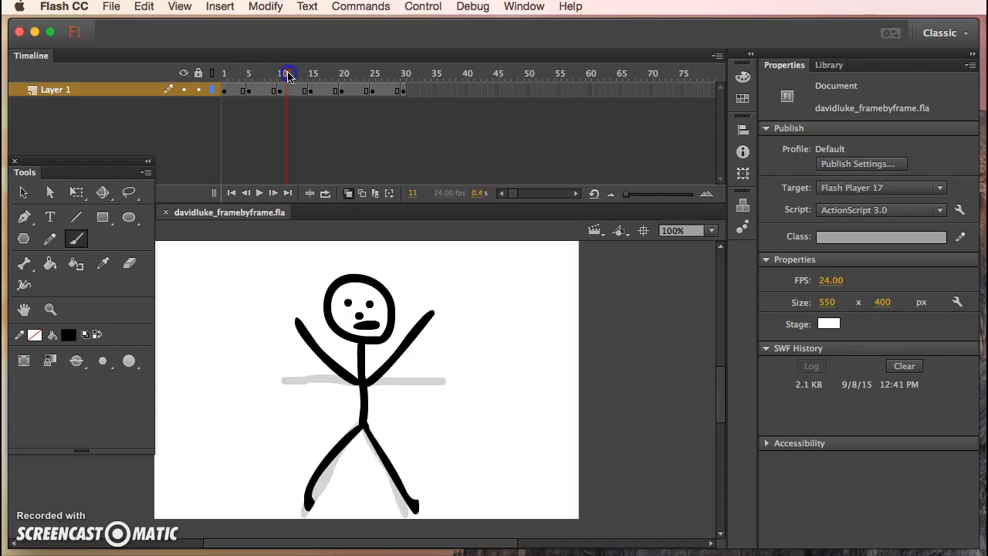
left_click(345, 180)
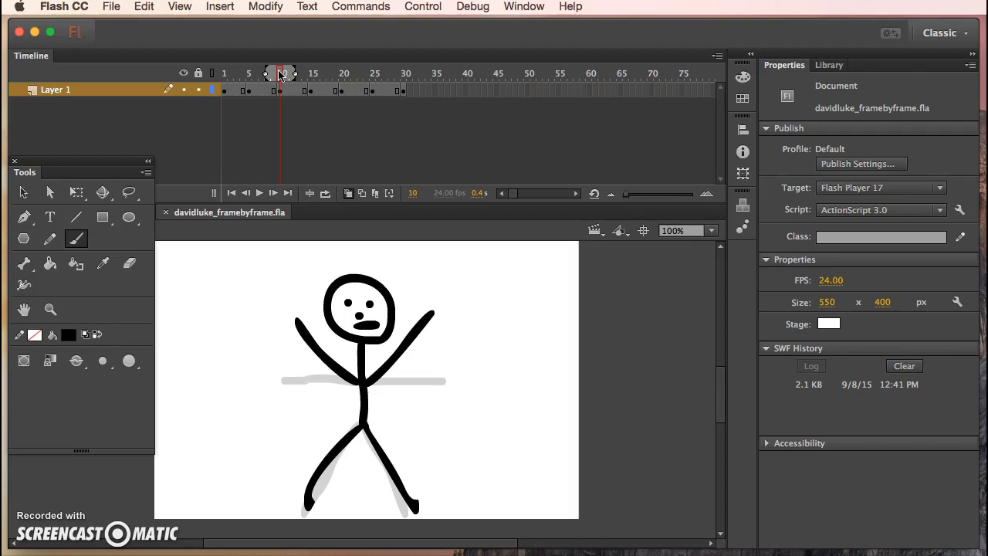
mouse_move(281, 75)
left_mouse_down()
mouse_move(348, 79)
mouse_move(312, 74)
left_mouse_up()
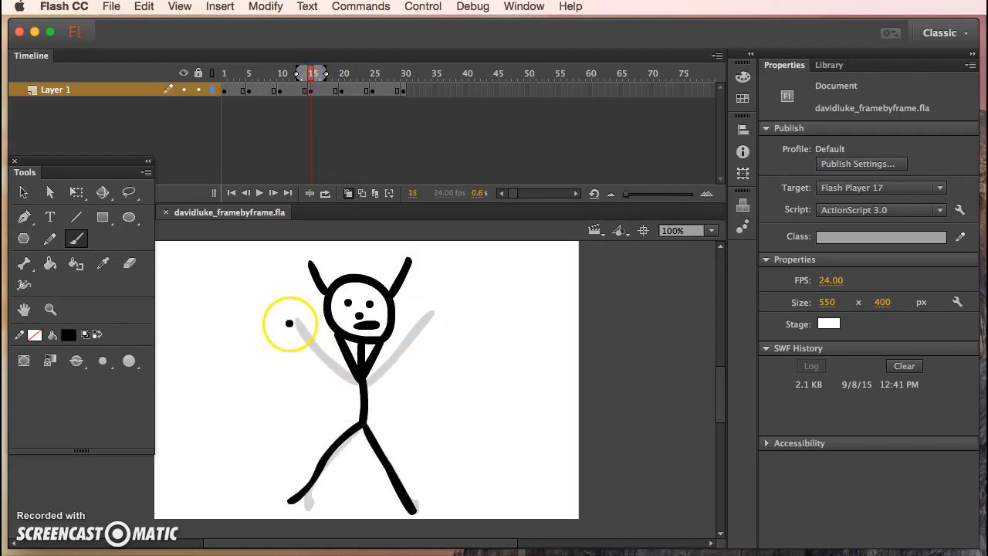
mouse_move(325, 74)
left_mouse_down()
mouse_move(351, 75)
mouse_move(258, 72)
mouse_move(269, 74)
left_mouse_up()
left_click(282, 73)
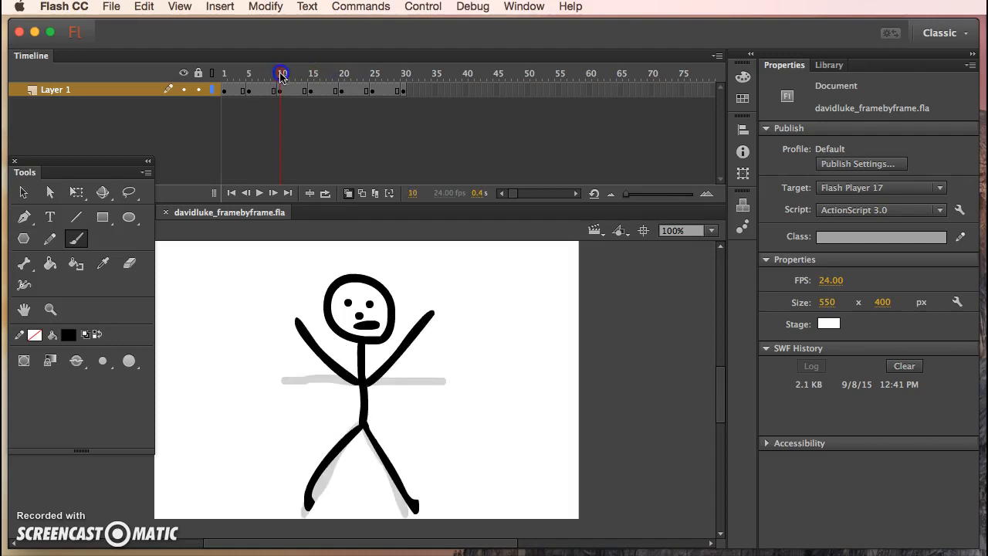
- Shorten the onion skin range to one frame after the playhead and move the playhead to frame 9
left_click_drag(296, 74, 287, 75)
left_click(273, 73)
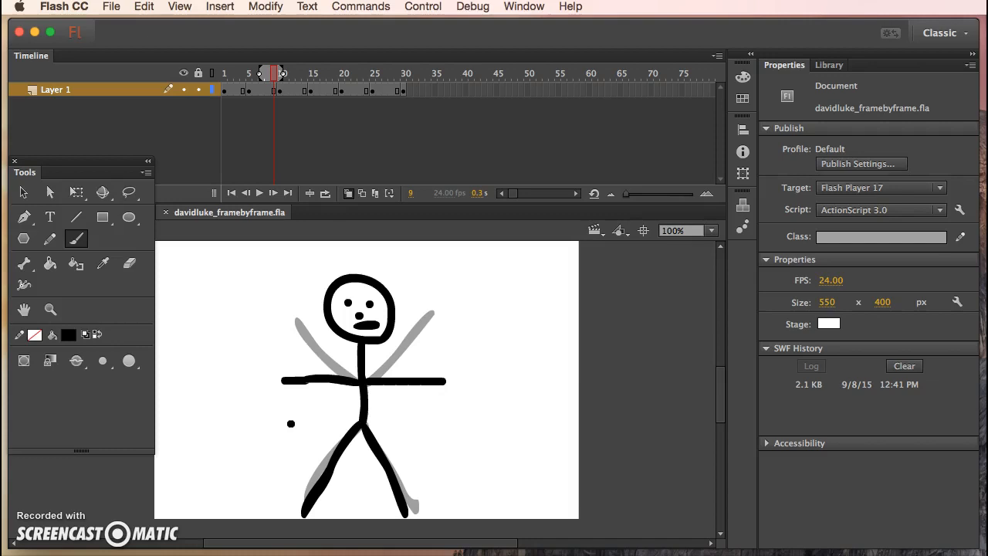
left_click(141, 521)
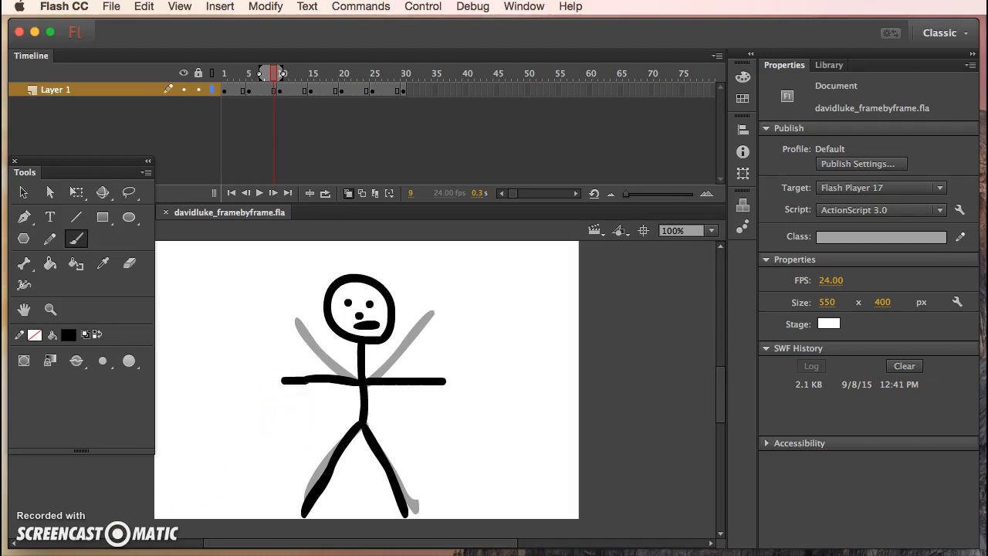